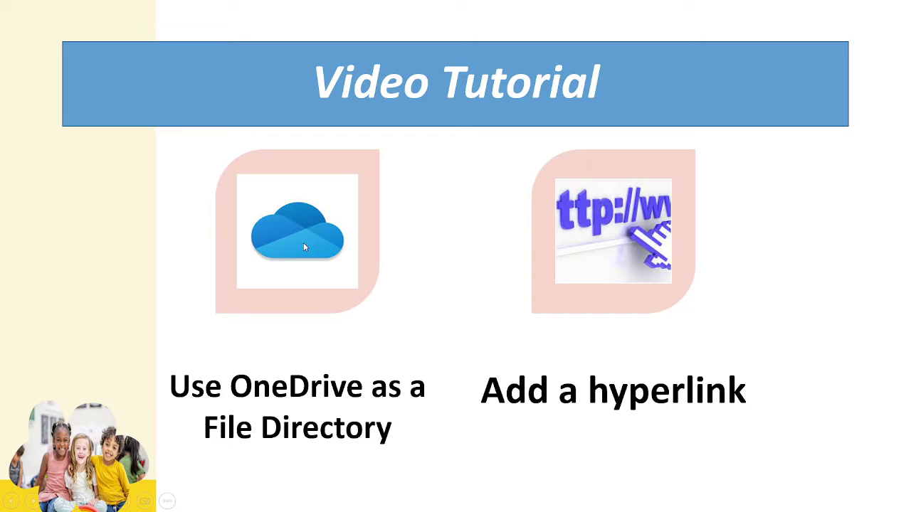
End the PowerPoint slide show, minimize PowerPoint, and open a new Chrome tab.
{"action": "key", "text": "Escape"}
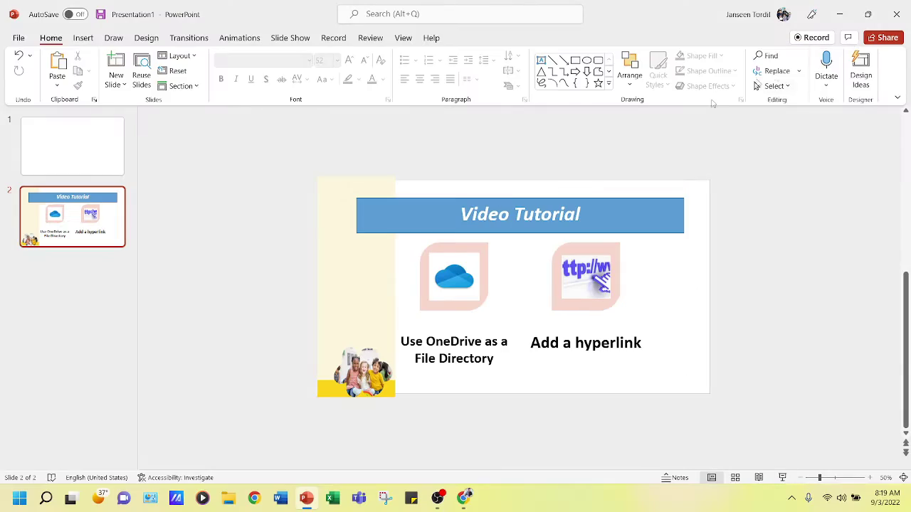
{"action": "left_click", "coordinate": [841, 14]}
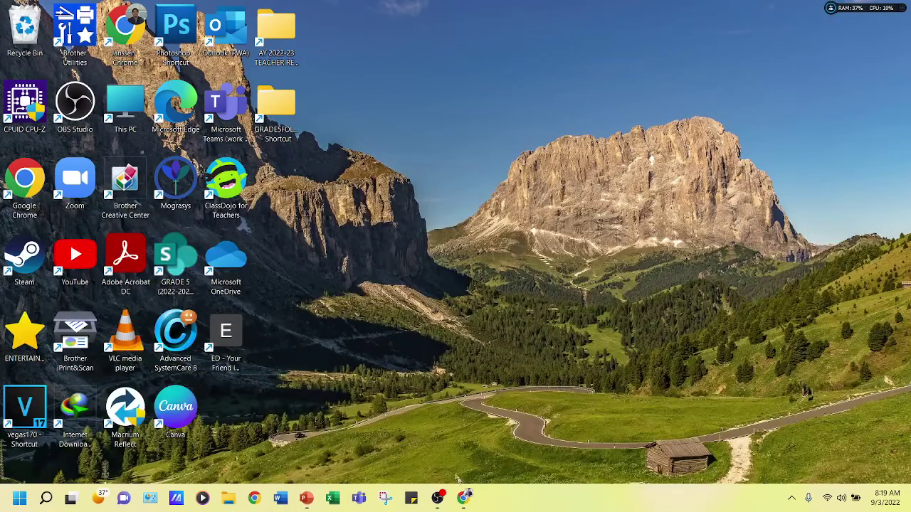
{"action": "left_click", "coordinate": [465, 498]}
{"action": "key", "text": "ctrl+t"}
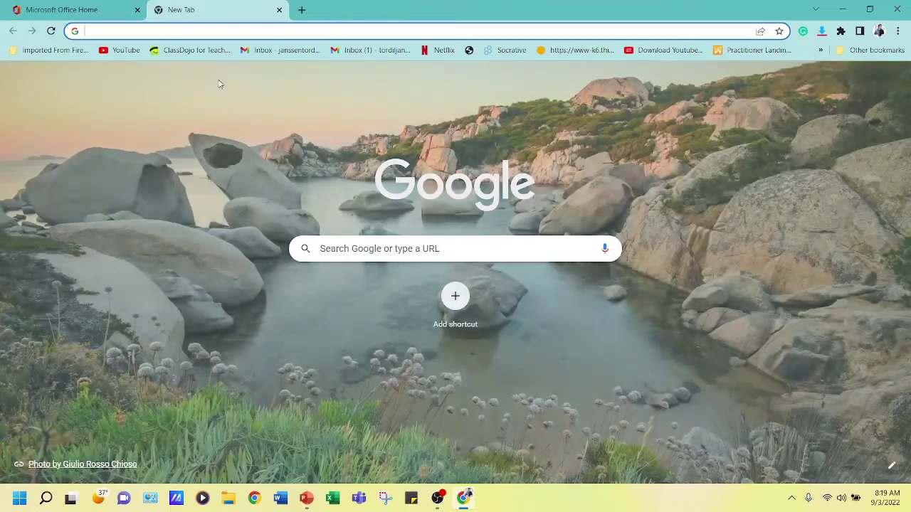
Search Google for '365 login' and open the Office 365 Login result.
{"action": "type", "text": "365 log"}
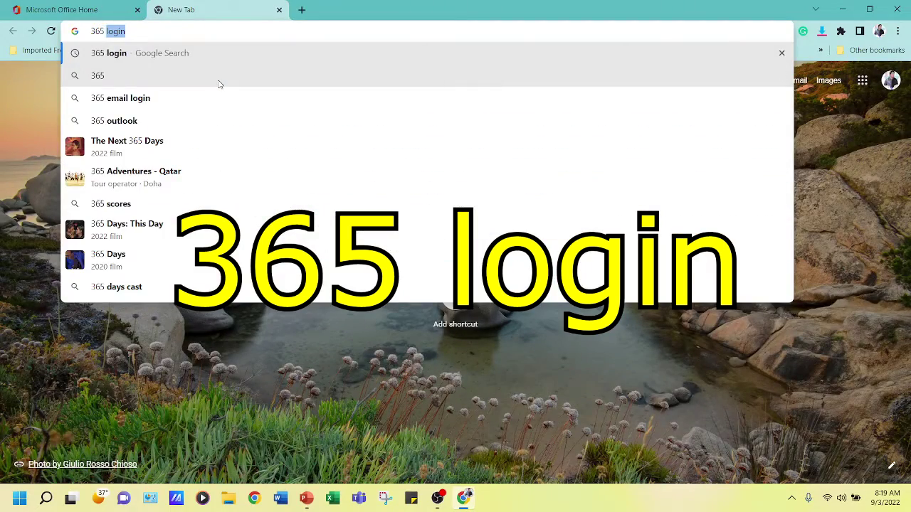
{"action": "type", "text": "in"}
{"action": "key", "text": "Return"}
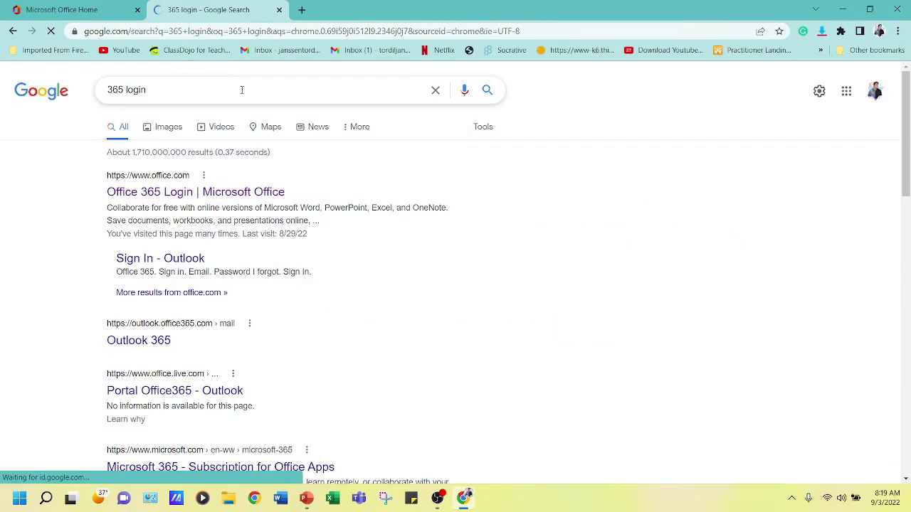
{"action": "left_click", "coordinate": [203, 193]}
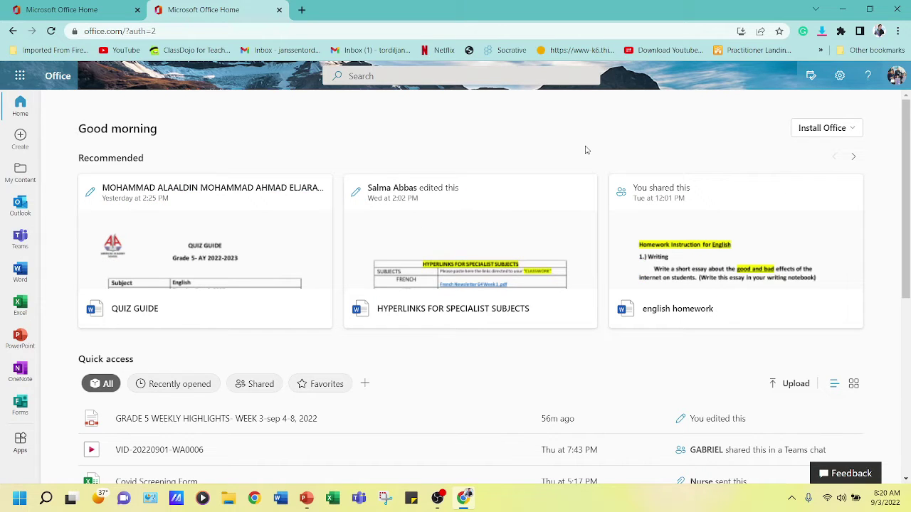
Launch OneDrive in a new tab from the Office app launcher.
{"action": "left_click", "coordinate": [20, 80]}
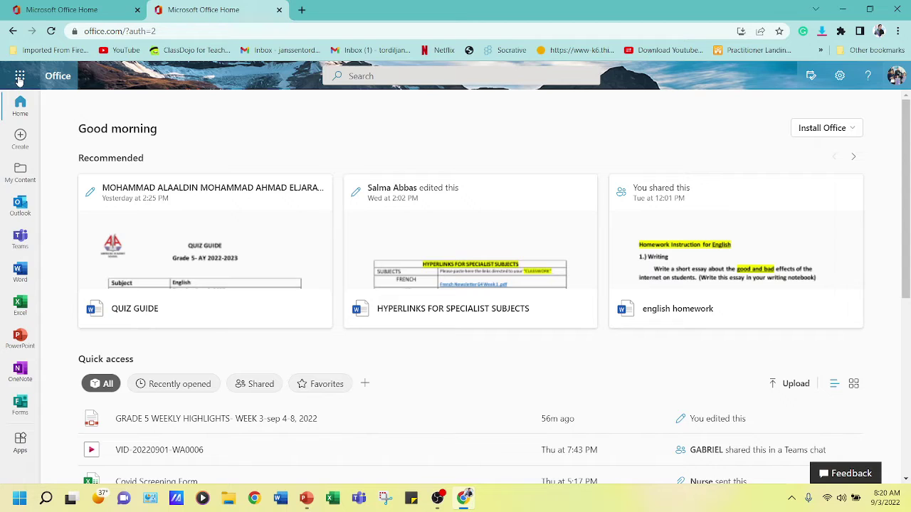
{"action": "left_click", "coordinate": [20, 78]}
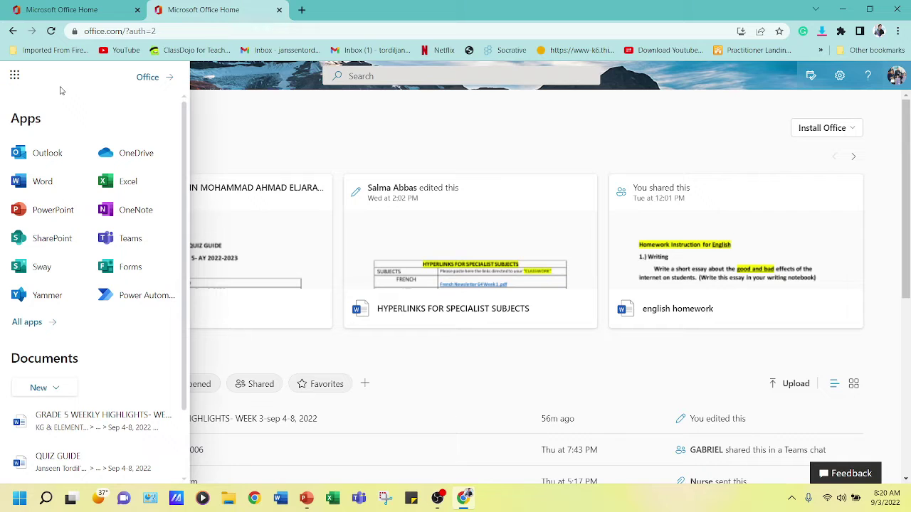
{"action": "left_click", "coordinate": [124, 158]}
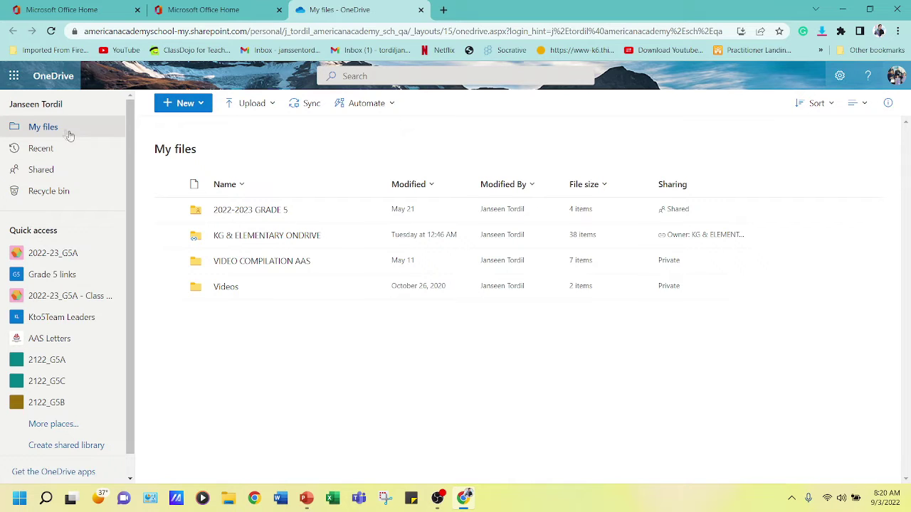
Make a new folder named 'ClassWork and HW' in My files and open it.
{"action": "left_click", "coordinate": [185, 106]}
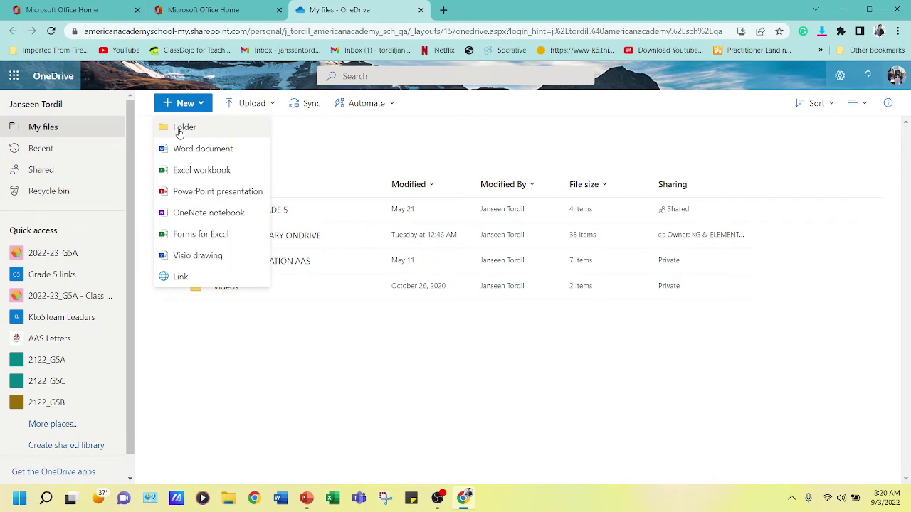
{"action": "left_click", "coordinate": [179, 130]}
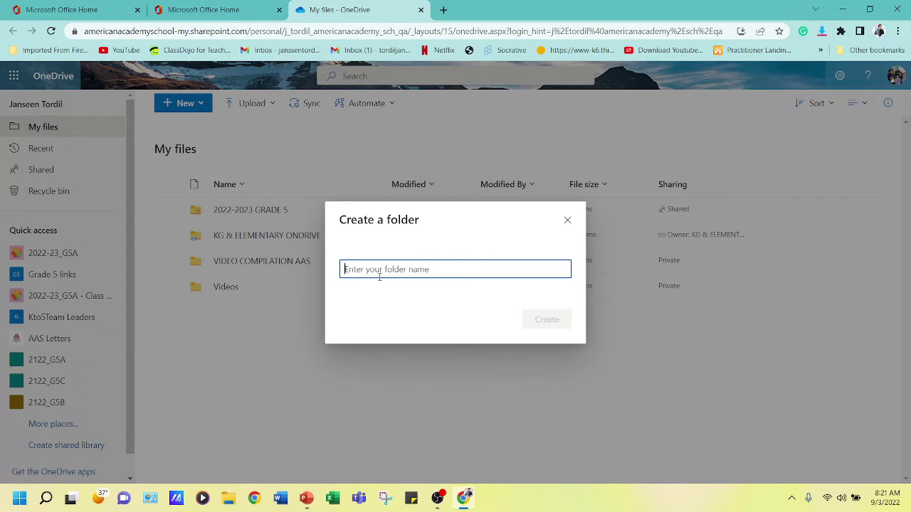
{"action": "type", "text": "ClassWork and HW"}
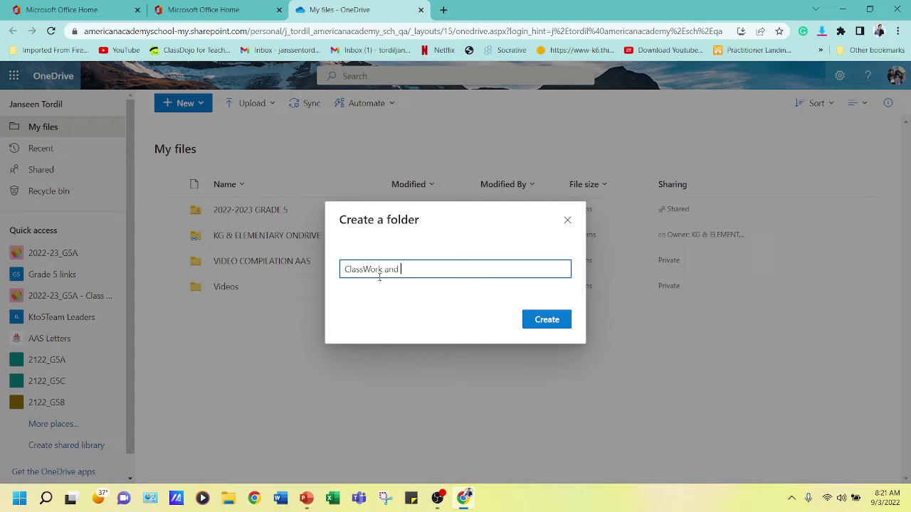
{"action": "left_click", "coordinate": [535, 324]}
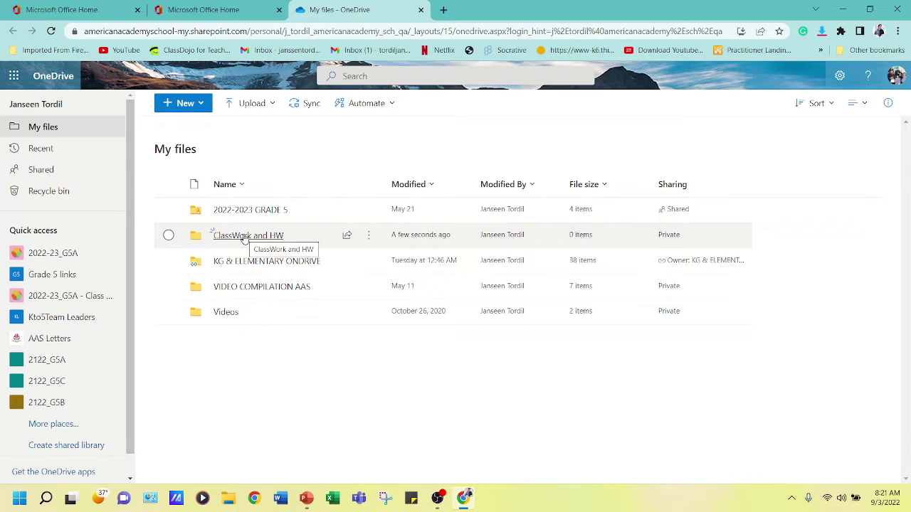
{"action": "left_click", "coordinate": [239, 241]}
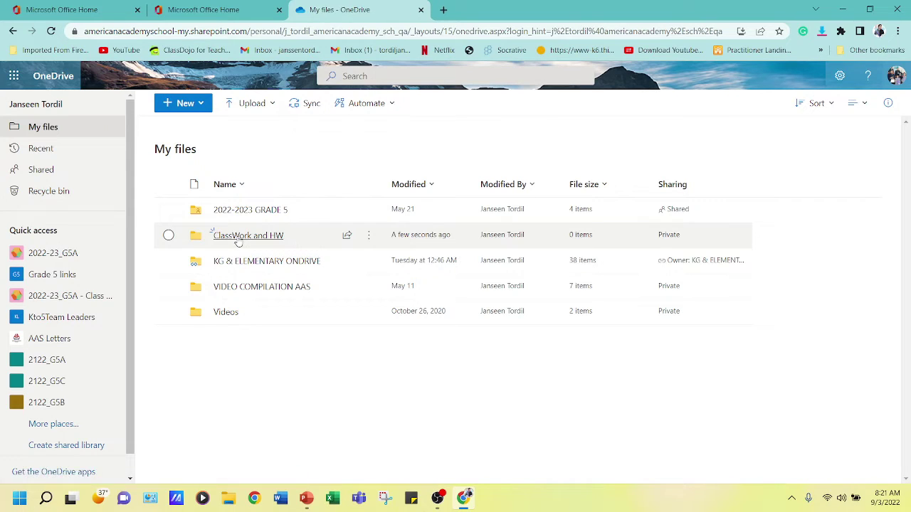
{"action": "left_click", "coordinate": [242, 239]}
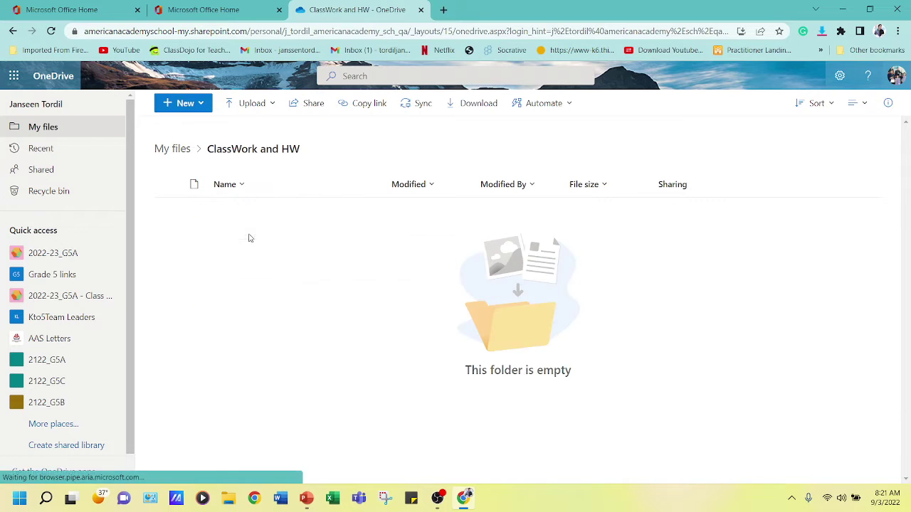
Add a 'Sep 4-8' subfolder, dismiss the extra folder dialog, and open Sep 4-8.
{"action": "left_click", "coordinate": [192, 102]}
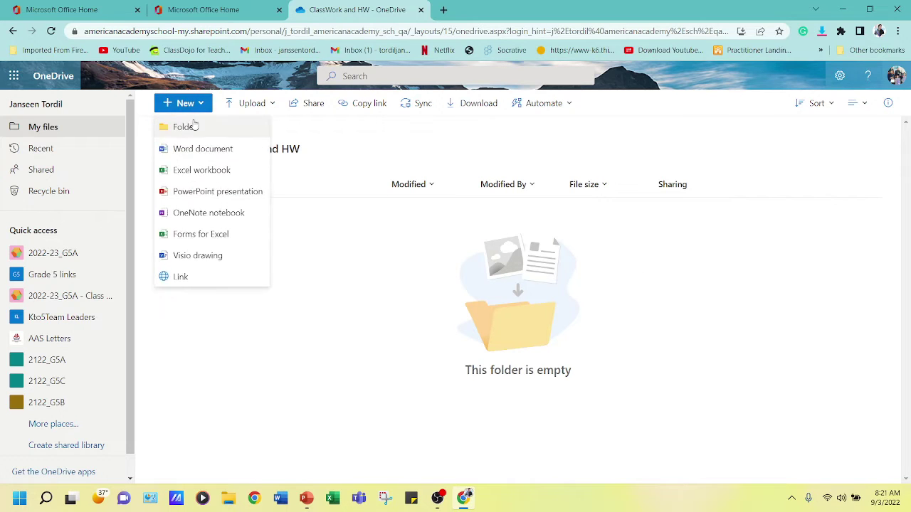
{"action": "left_click", "coordinate": [191, 126]}
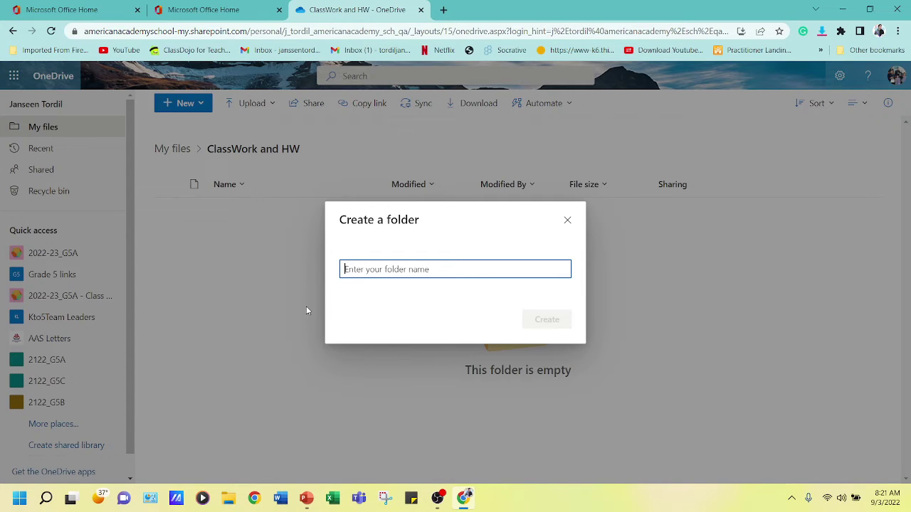
{"action": "type", "text": "Se"}
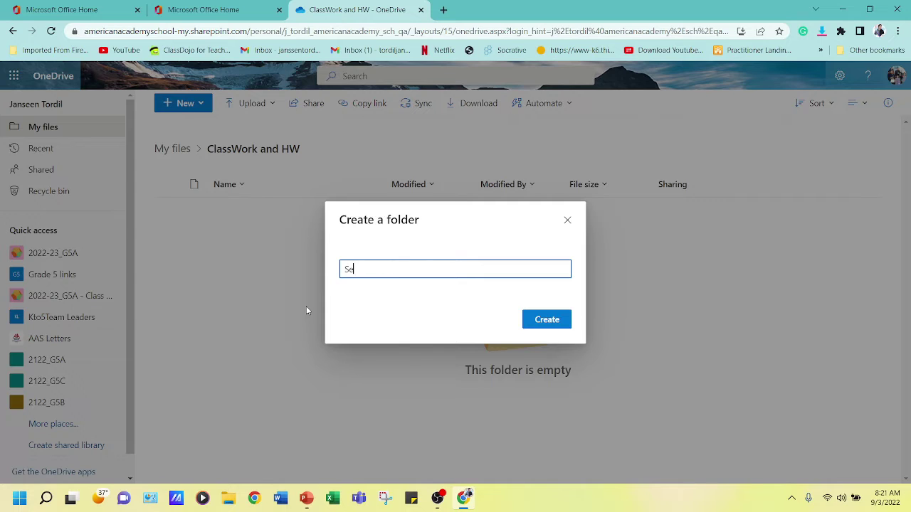
{"action": "type", "text": "p 4-8"}
{"action": "key", "text": "Return"}
{"action": "left_click", "coordinate": [183, 107]}
{"action": "left_click", "coordinate": [189, 130]}
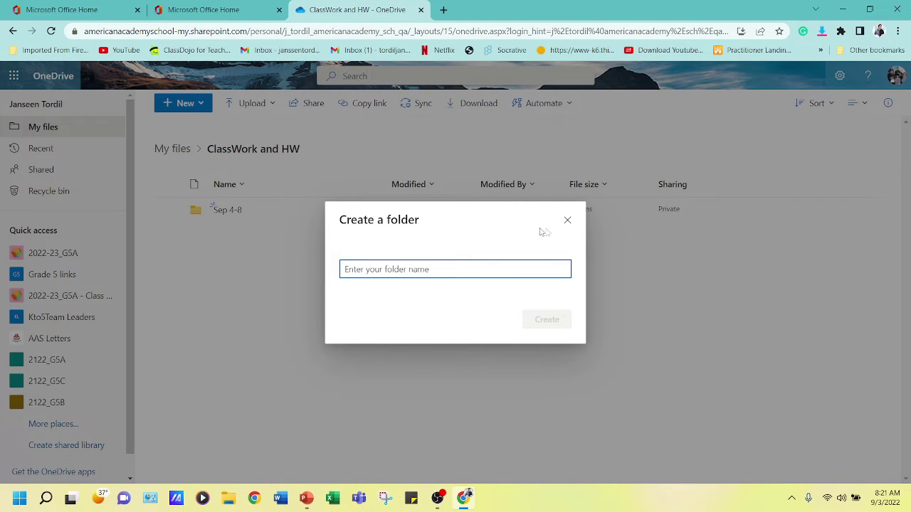
{"action": "left_click", "coordinate": [567, 219]}
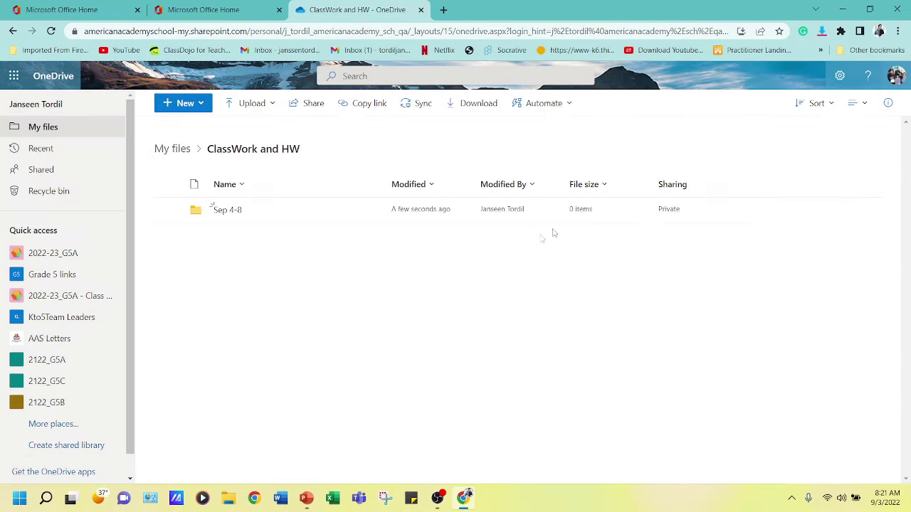
{"action": "left_click", "coordinate": [229, 212]}
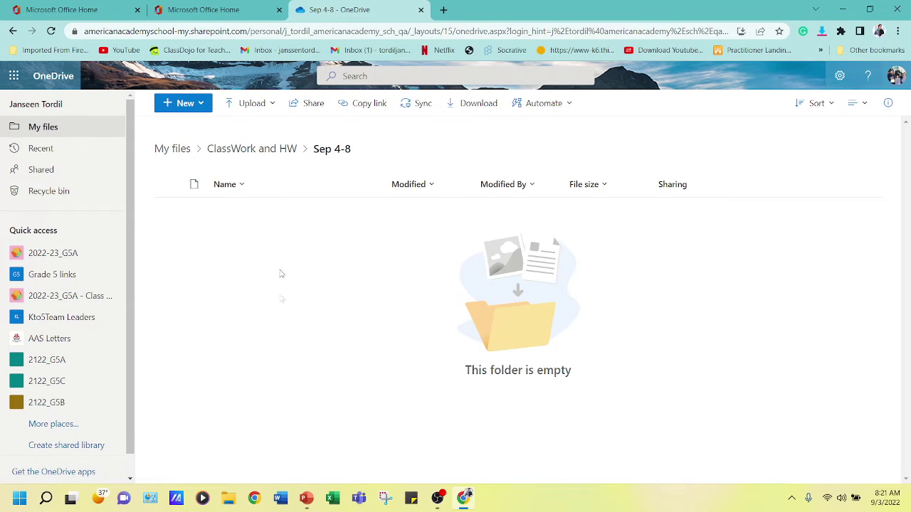
Upload 5re_de_gr_kindssentences.pdf from Documents into the Sep 4-8 folder.
{"action": "left_click", "coordinate": [248, 103]}
{"action": "left_click", "coordinate": [246, 124]}
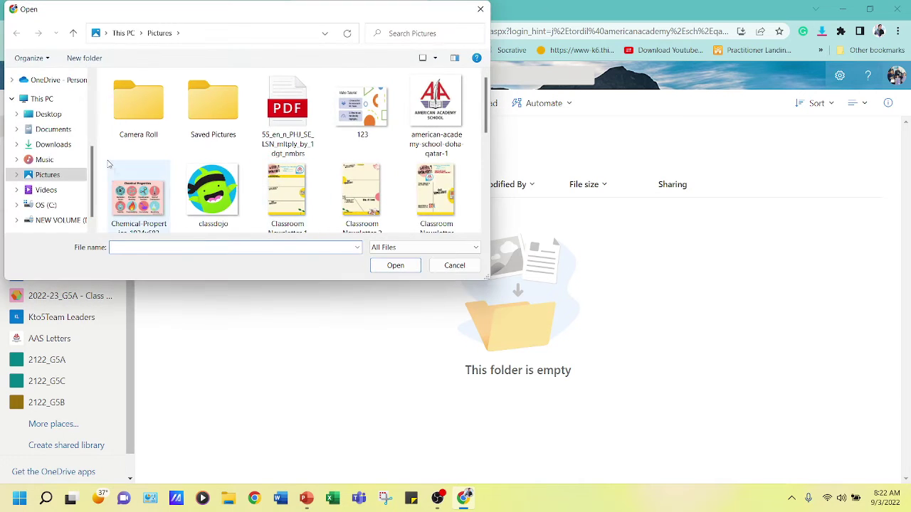
{"action": "left_click", "coordinate": [57, 131]}
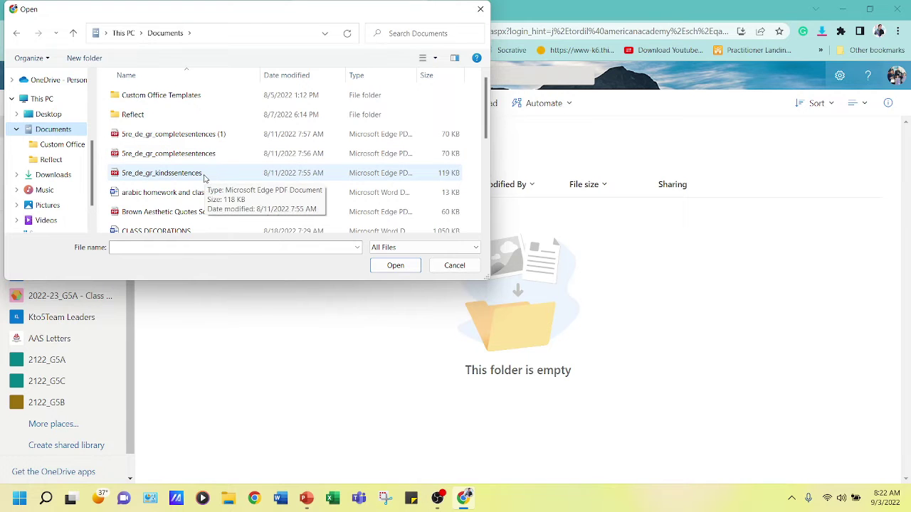
{"action": "left_click", "coordinate": [171, 175]}
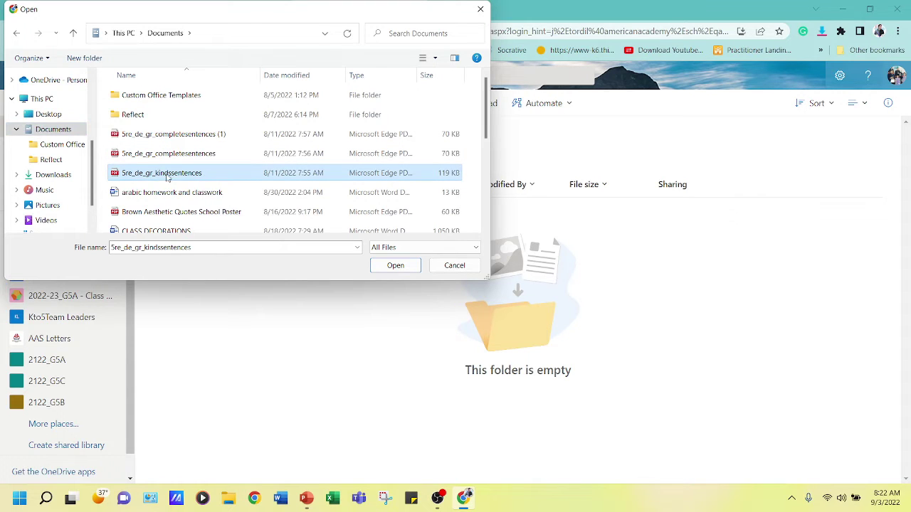
{"action": "left_click", "coordinate": [396, 266]}
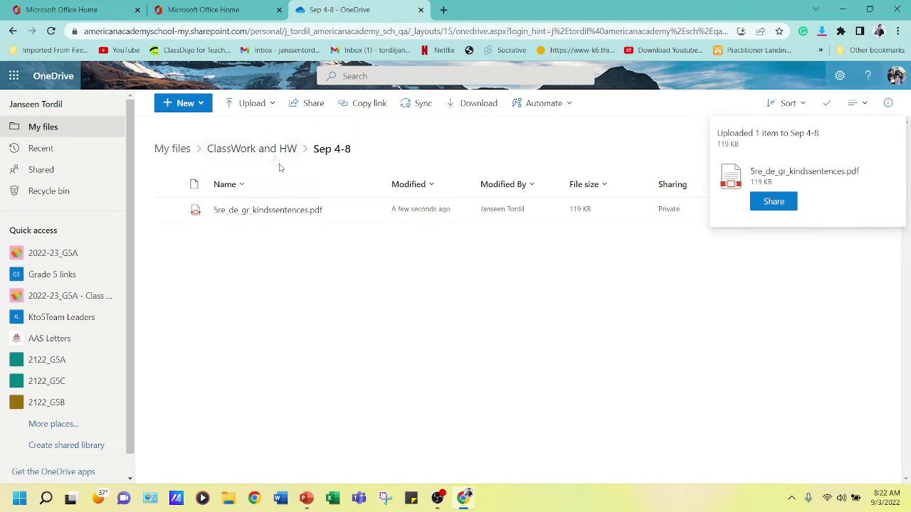
{"action": "left_click", "coordinate": [248, 107]}
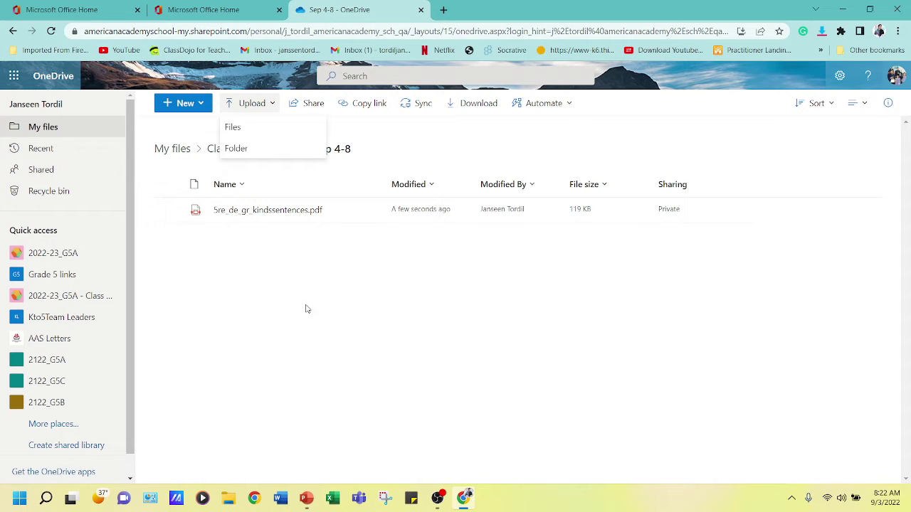
Browse the upload dialog to NEW VOLUME (D:) > Year 2022-2023.
{"action": "left_click", "coordinate": [235, 126]}
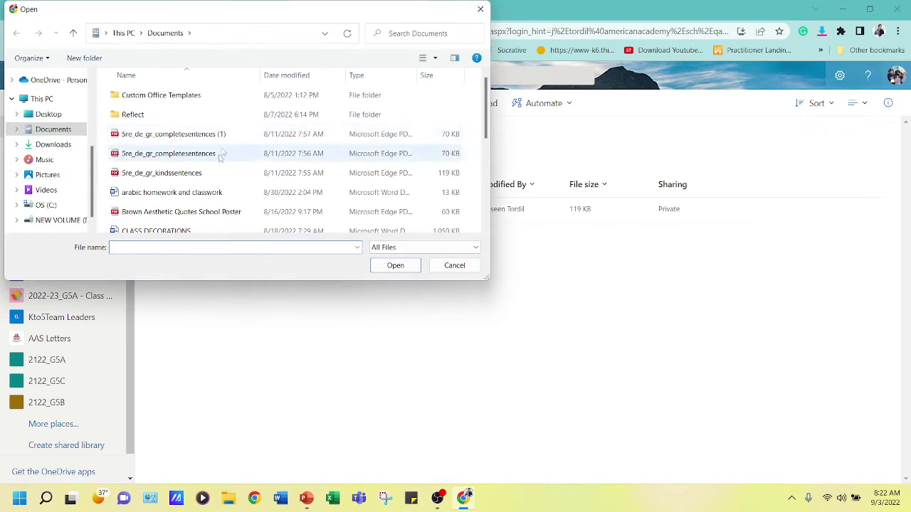
{"action": "scroll", "coordinate": [217, 207], "scroll_direction": "down", "scroll_amount": 3}
{"action": "scroll", "coordinate": [217, 216], "scroll_direction": "down", "scroll_amount": 1}
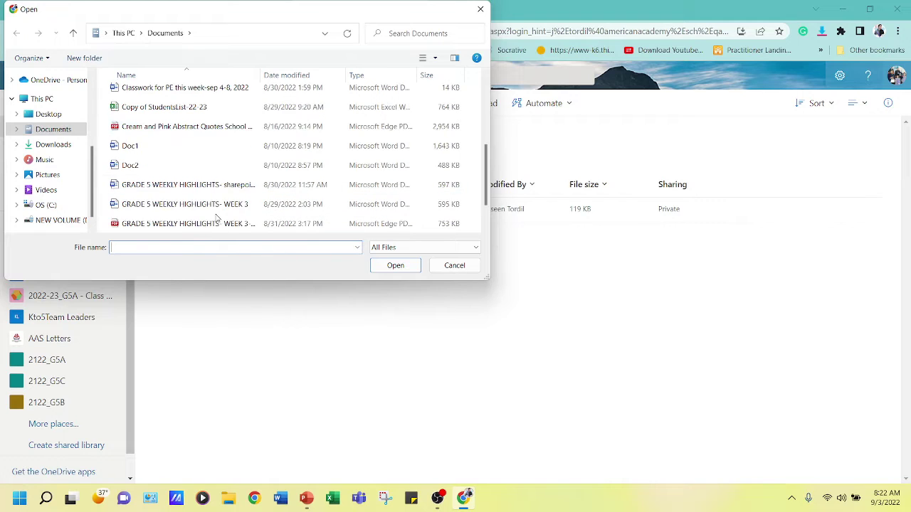
{"action": "scroll", "coordinate": [228, 221], "scroll_direction": "down", "scroll_amount": 1}
{"action": "scroll", "coordinate": [239, 222], "scroll_direction": "up", "scroll_amount": 1}
{"action": "scroll", "coordinate": [227, 220], "scroll_direction": "up", "scroll_amount": 3}
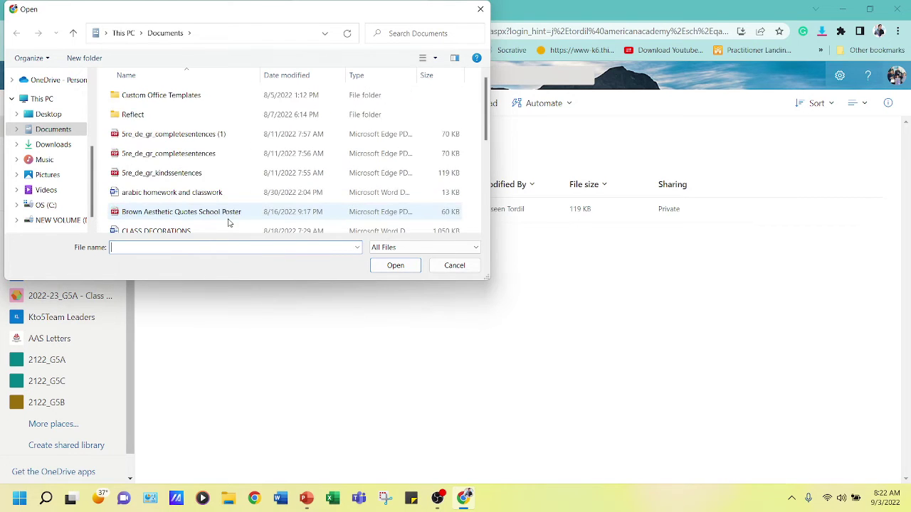
{"action": "scroll", "coordinate": [227, 224], "scroll_direction": "down", "scroll_amount": 2}
{"action": "left_click", "coordinate": [57, 220]}
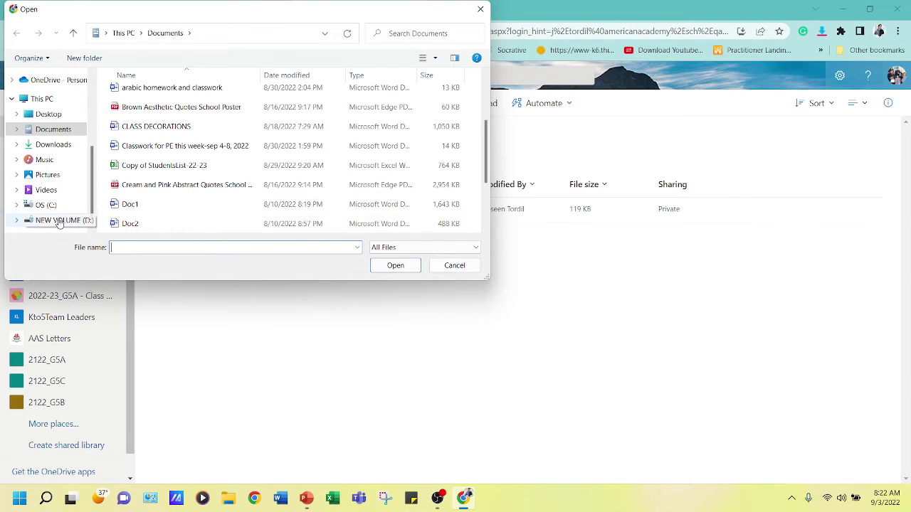
{"action": "scroll", "coordinate": [190, 185], "scroll_direction": "down", "scroll_amount": 1}
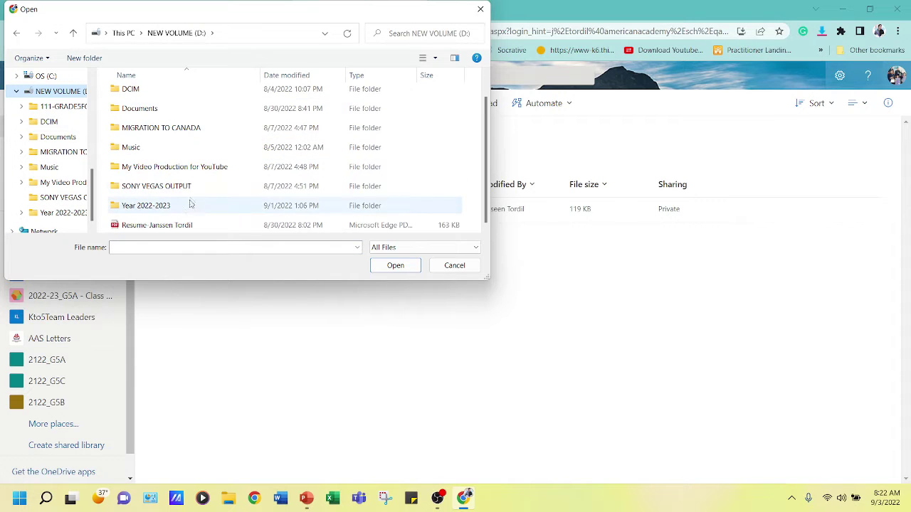
{"action": "double_click", "coordinate": [183, 208]}
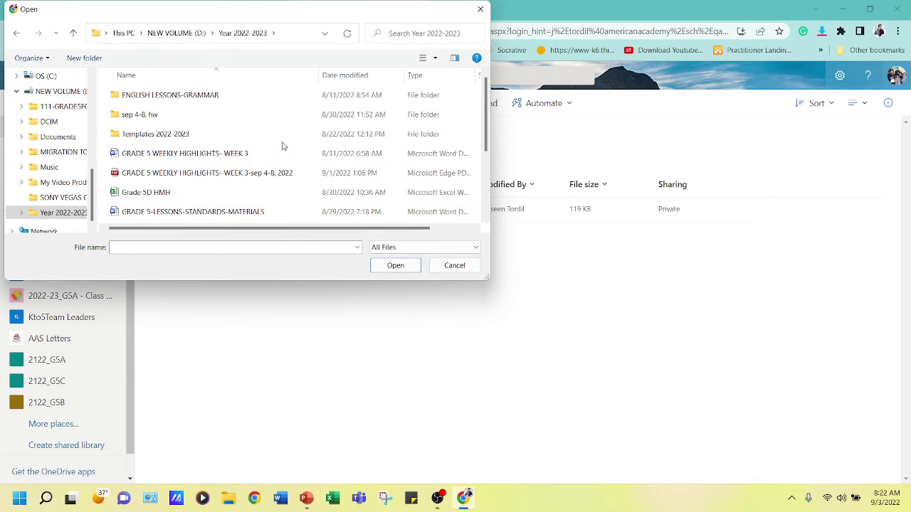
Upload Science lesson 1 HW.pdf from Year 2022-2023, then start Word.
{"action": "scroll", "coordinate": [271, 147], "scroll_direction": "down", "scroll_amount": 1}
{"action": "scroll", "coordinate": [213, 151], "scroll_direction": "up", "scroll_amount": 1}
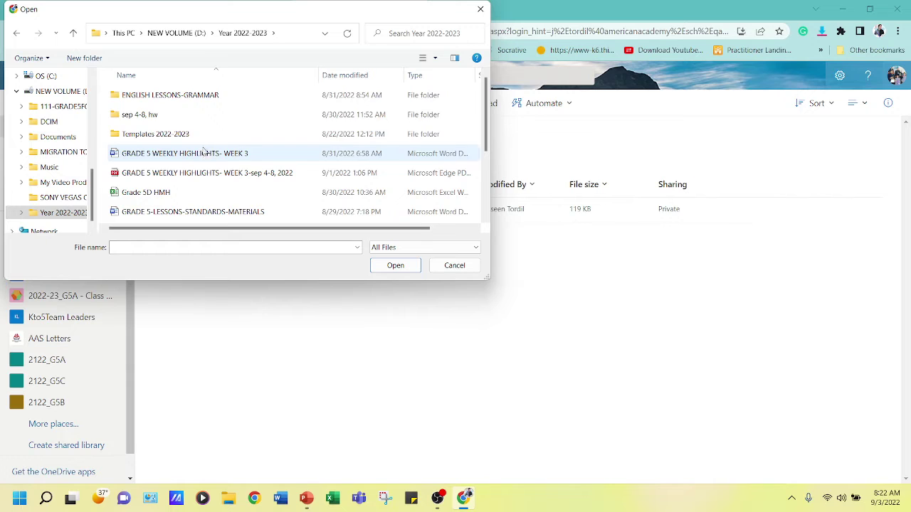
{"action": "double_click", "coordinate": [204, 95]}
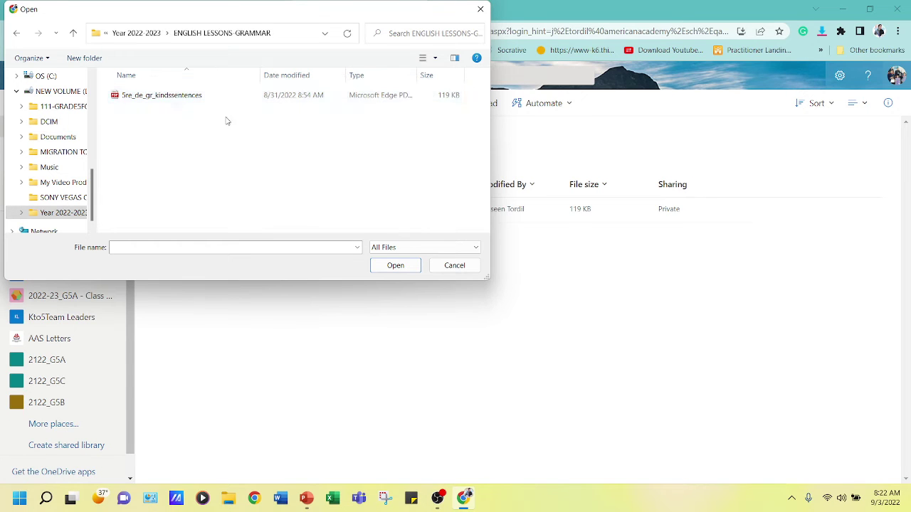
{"action": "left_click", "coordinate": [62, 212]}
{"action": "scroll", "coordinate": [148, 207], "scroll_direction": "down", "scroll_amount": 2}
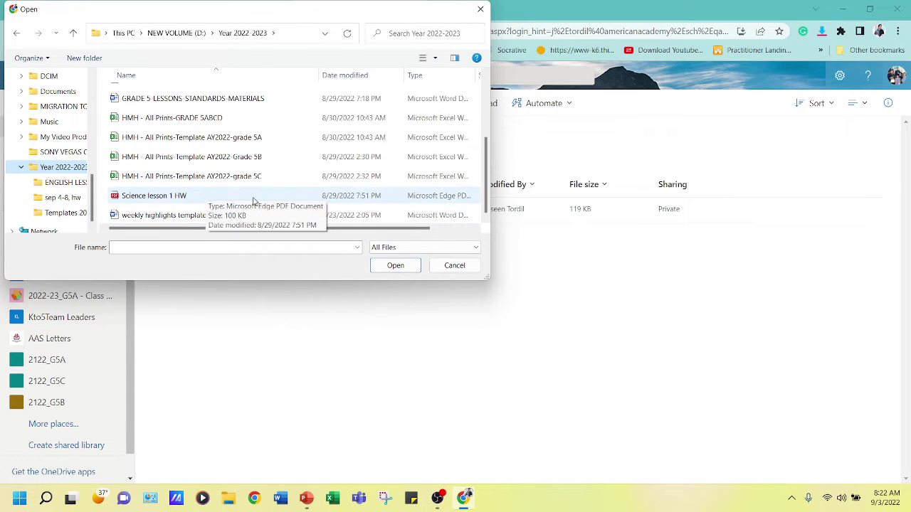
{"action": "left_click", "coordinate": [152, 199]}
{"action": "left_click", "coordinate": [379, 267]}
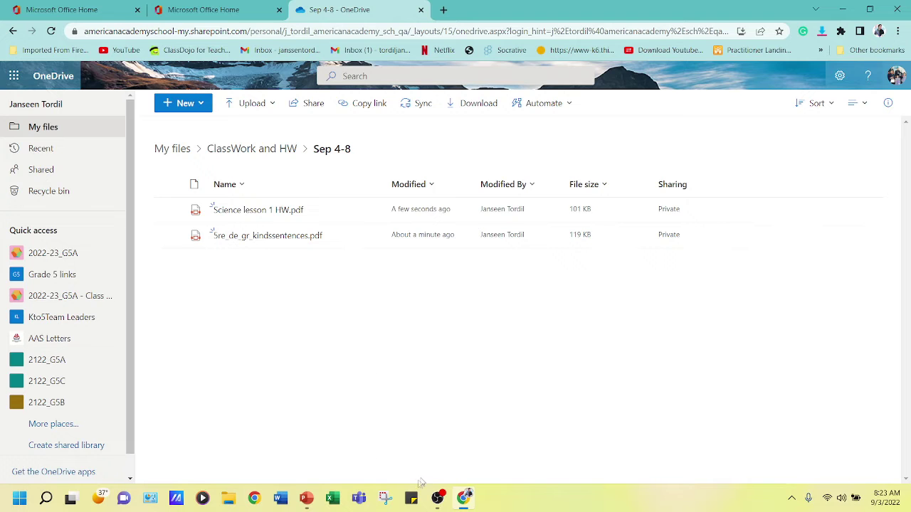
{"action": "left_click", "coordinate": [287, 500]}
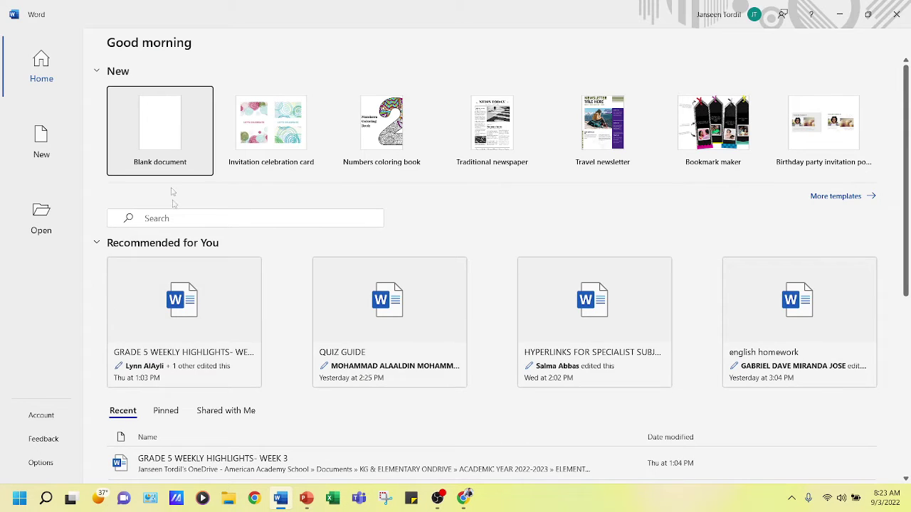
In a blank document, type 'English Classwork- Click here' and select 'Click here'.
{"action": "left_click", "coordinate": [170, 148]}
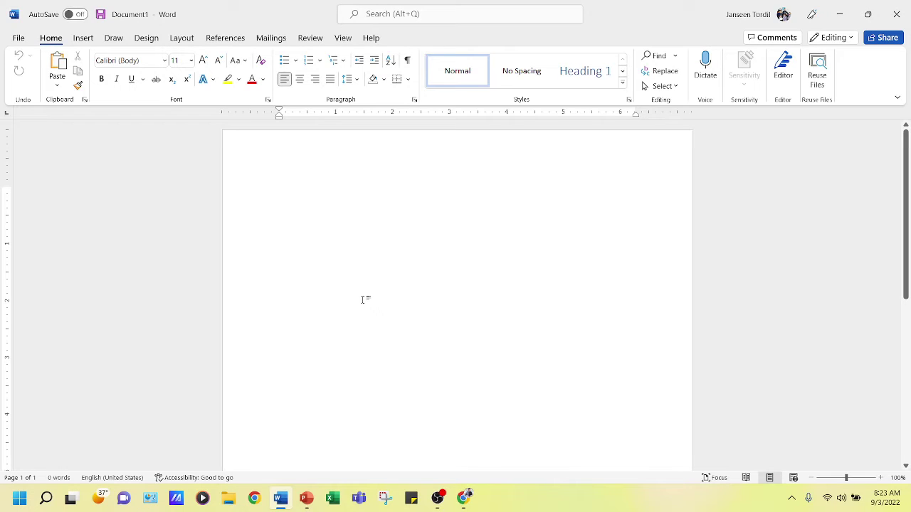
{"action": "type", "text": "English Classwork- Click here"}
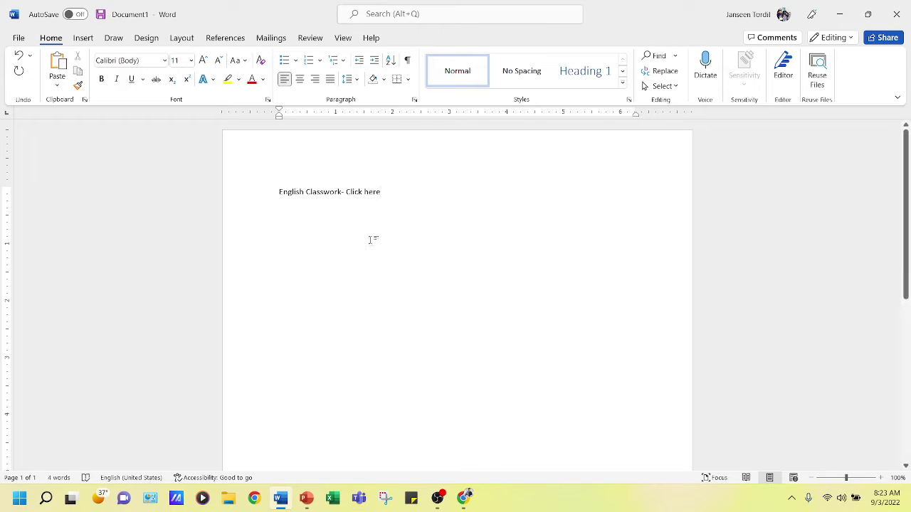
{"action": "left_click_drag", "start_coordinate": [382, 191], "coordinate": [355, 193]}
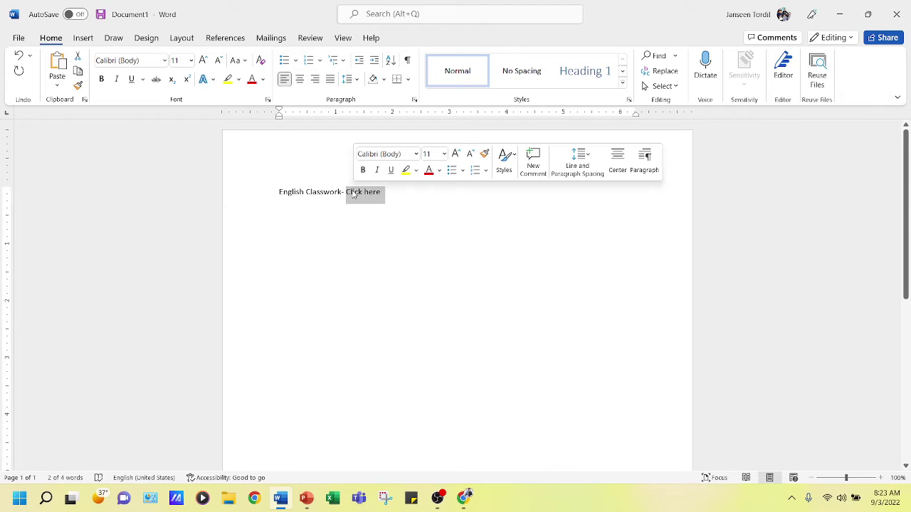
Try linking 'Click here' from its shortcut menu, cancelling the hyperlink window twice.
{"action": "right_click", "coordinate": [354, 194]}
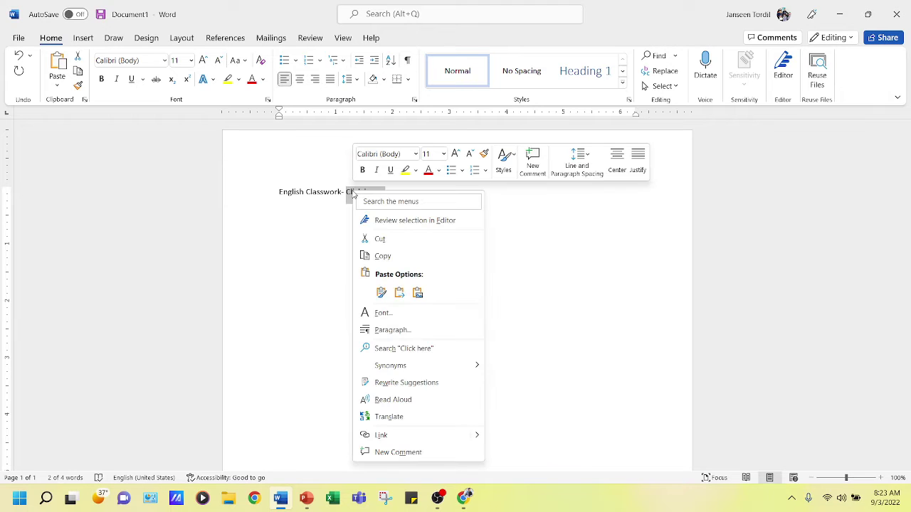
{"action": "left_click", "coordinate": [382, 435]}
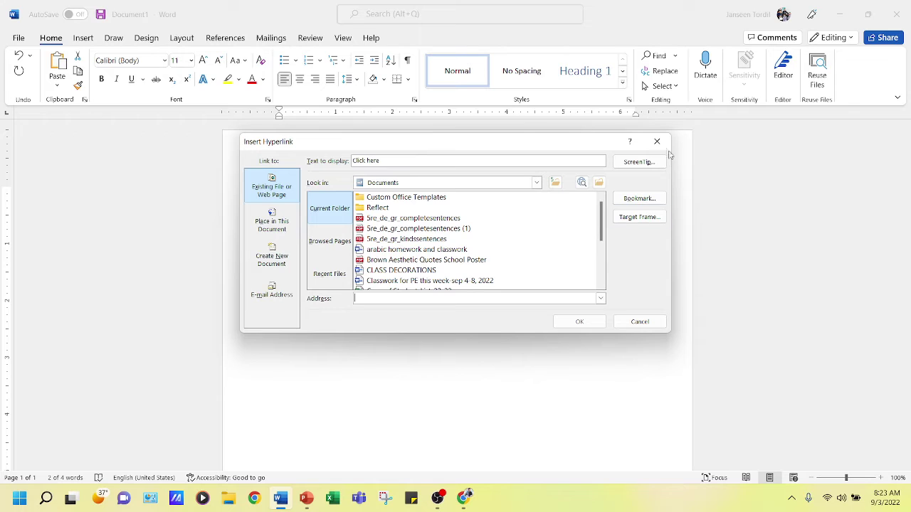
{"action": "left_click", "coordinate": [656, 141]}
{"action": "left_click", "coordinate": [391, 192]}
{"action": "left_click_drag", "start_coordinate": [391, 192], "coordinate": [354, 196]}
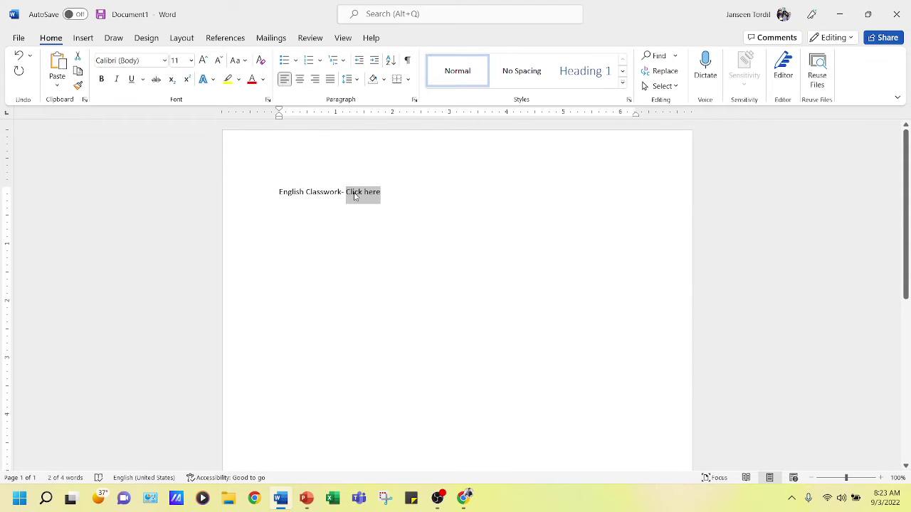
{"action": "right_click", "coordinate": [355, 196]}
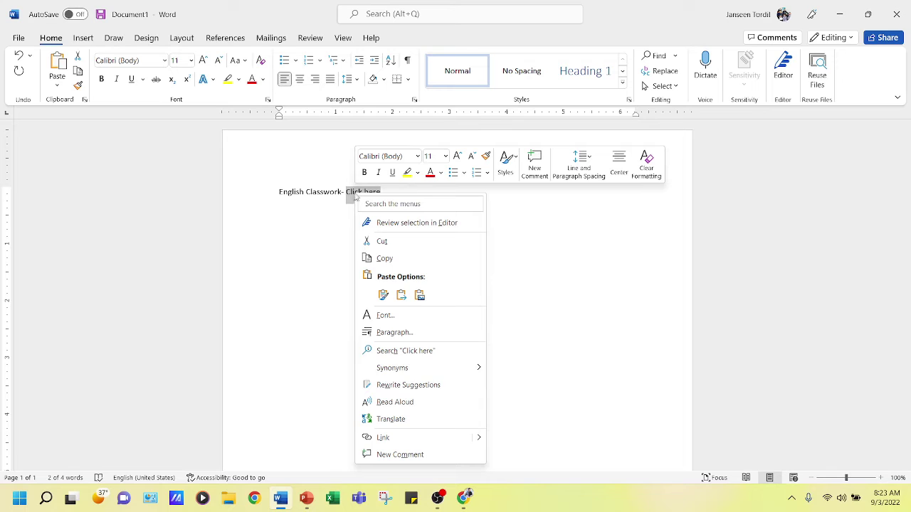
{"action": "left_click", "coordinate": [383, 438]}
{"action": "left_click", "coordinate": [641, 322]}
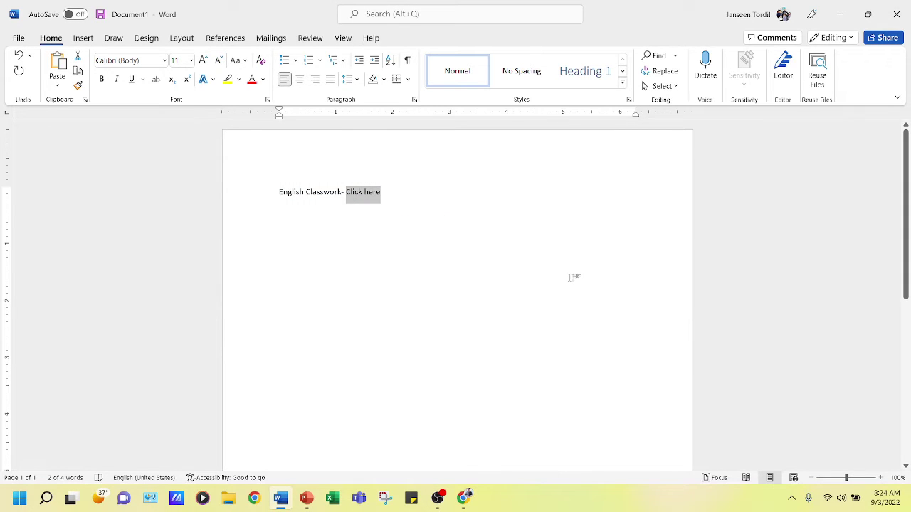
{"action": "left_click", "coordinate": [461, 235]}
Reselect 'Click here', open Insert > Link, and switch to the OneDrive folder in Chrome.
{"action": "left_click_drag", "start_coordinate": [383, 193], "coordinate": [351, 194]}
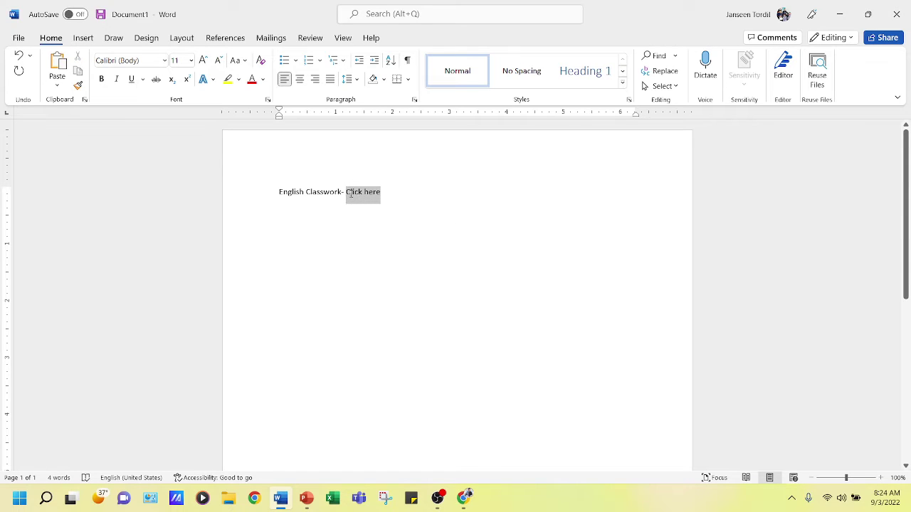
{"action": "left_click", "coordinate": [90, 42]}
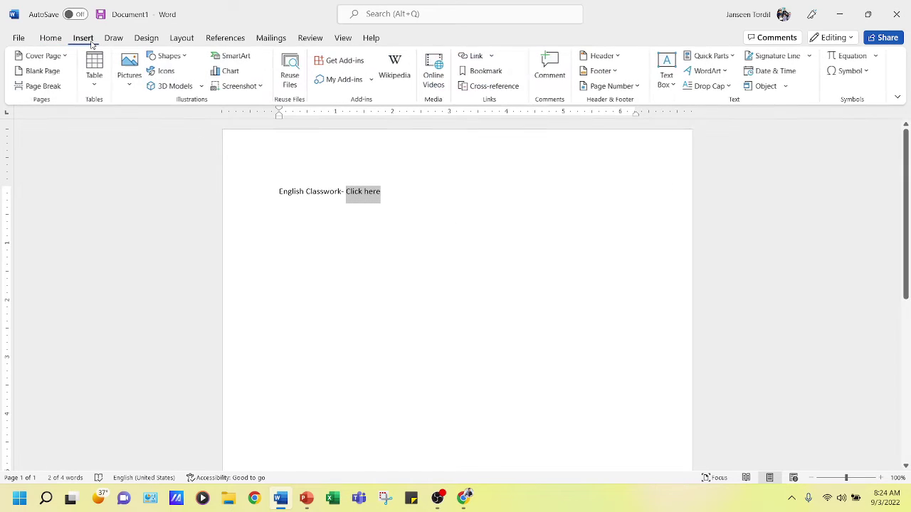
{"action": "left_click", "coordinate": [472, 60]}
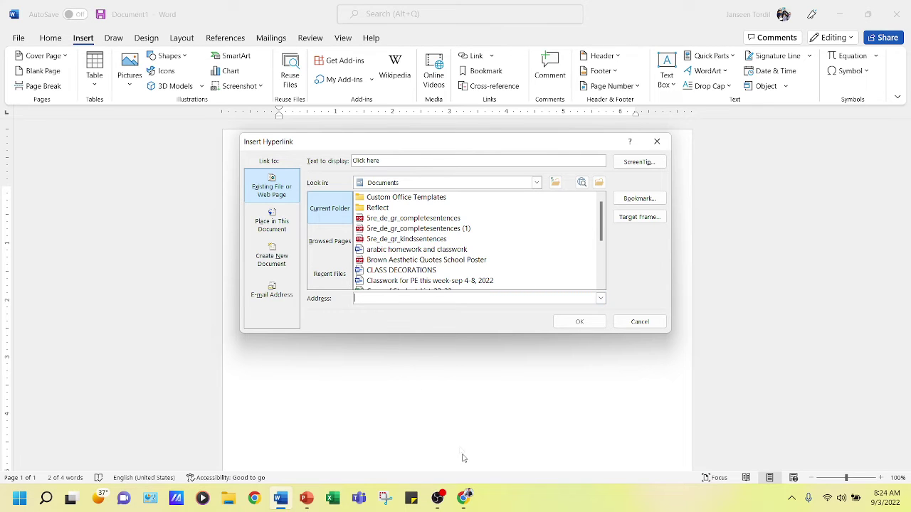
{"action": "left_click", "coordinate": [466, 498]}
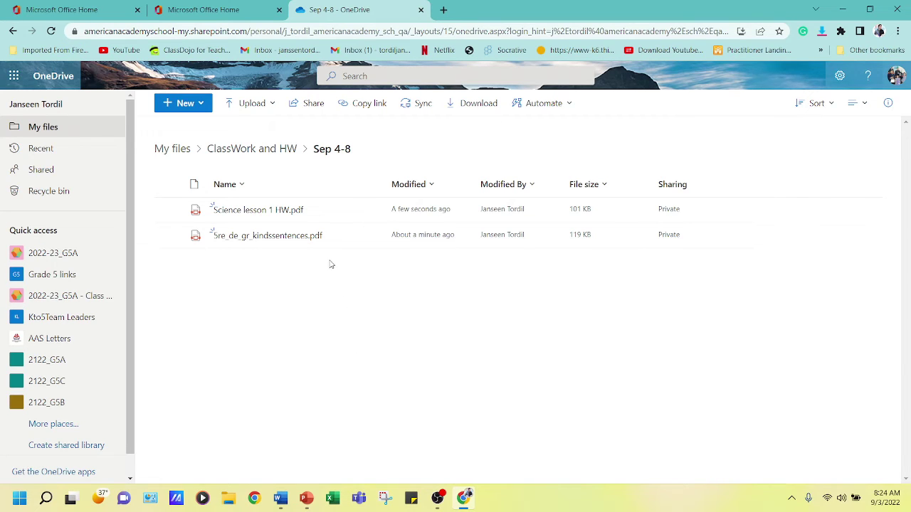
Request a sharing link for 5re_de_gr_kindssentences.pdf.
{"action": "mouse_move", "coordinate": [236, 244]}
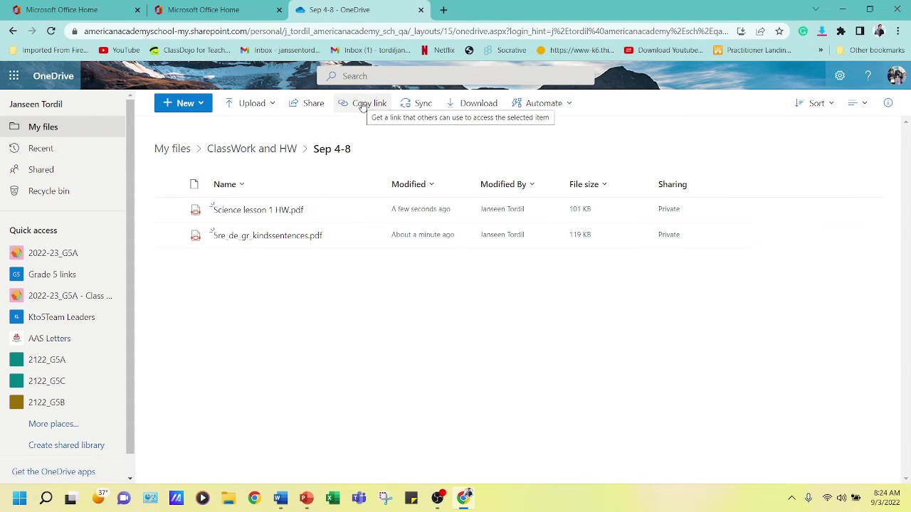
{"action": "mouse_move", "coordinate": [369, 242]}
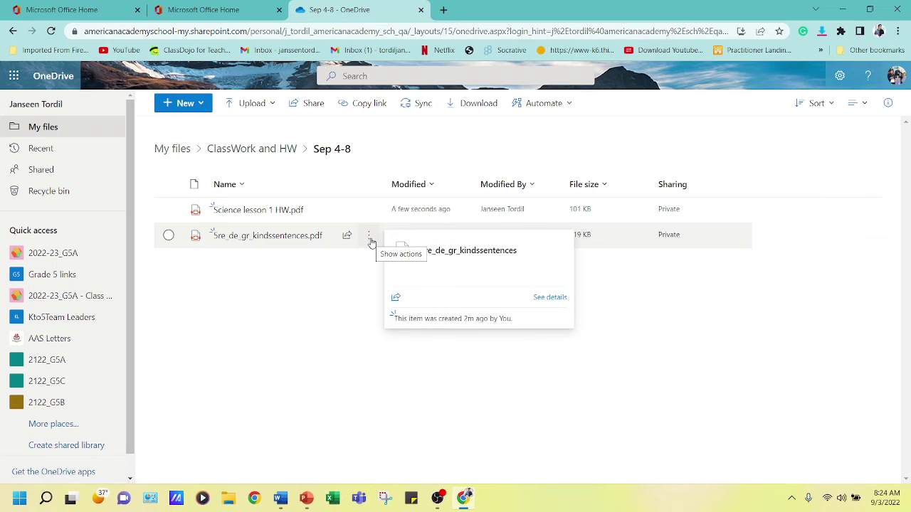
{"action": "left_click", "coordinate": [369, 237]}
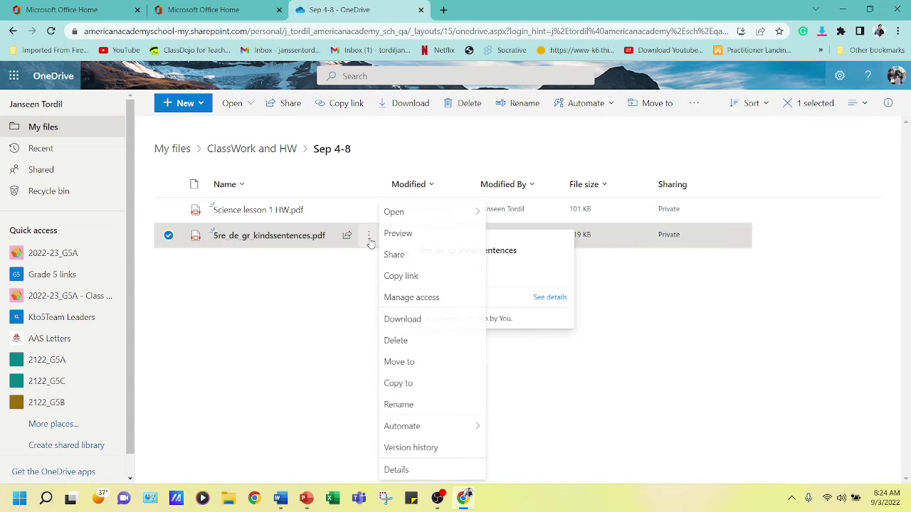
{"action": "left_click", "coordinate": [402, 276]}
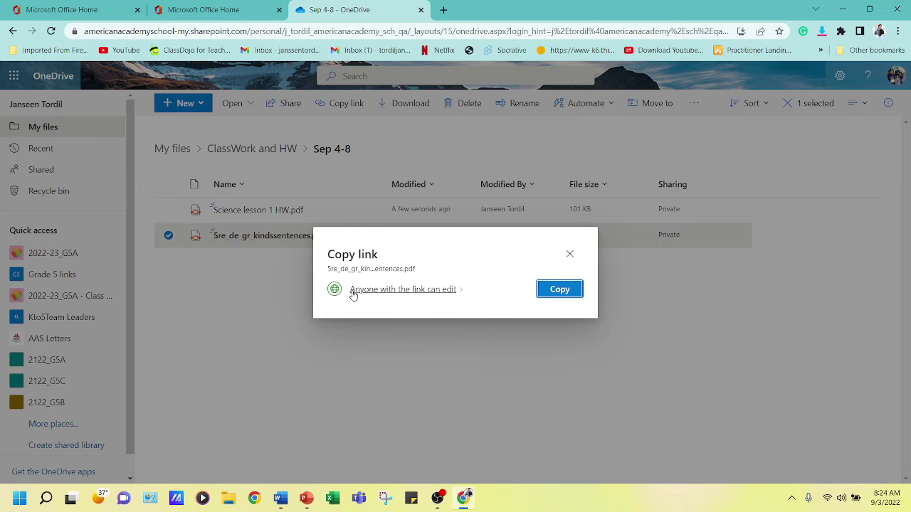
Set the link to 'Anyone with the link can view', copy it, and return to Word.
{"action": "left_click", "coordinate": [462, 293]}
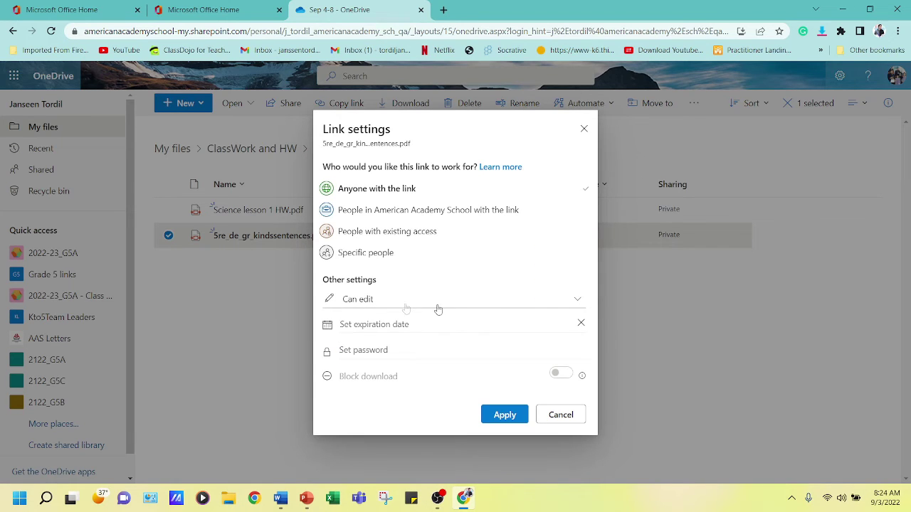
{"action": "left_click", "coordinate": [578, 301]}
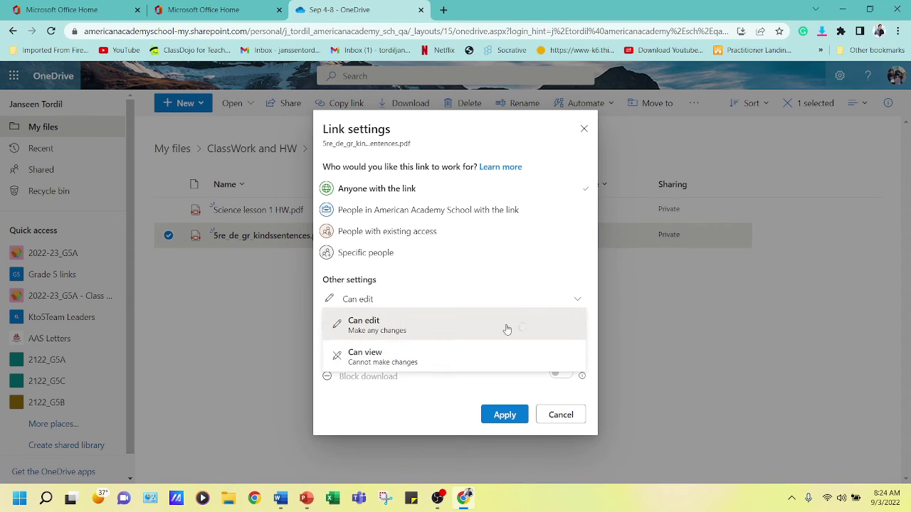
{"action": "left_click", "coordinate": [433, 365]}
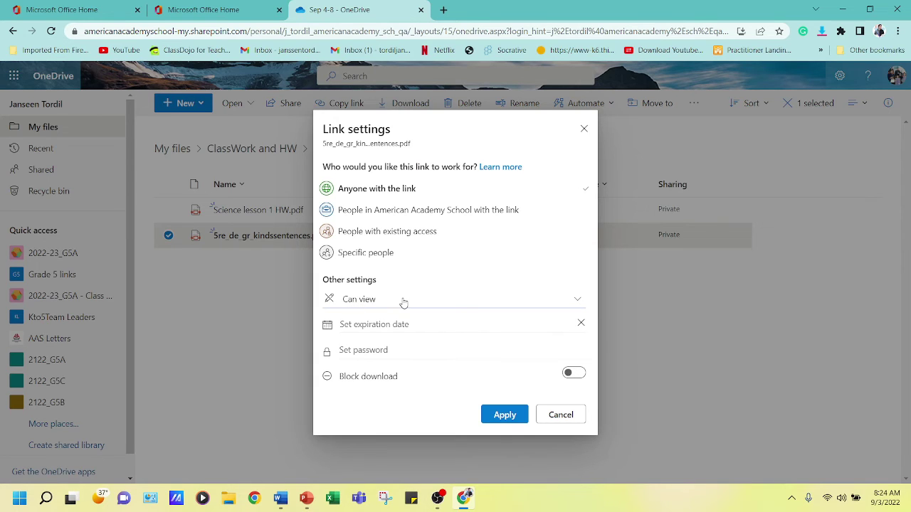
{"action": "left_click", "coordinate": [505, 414]}
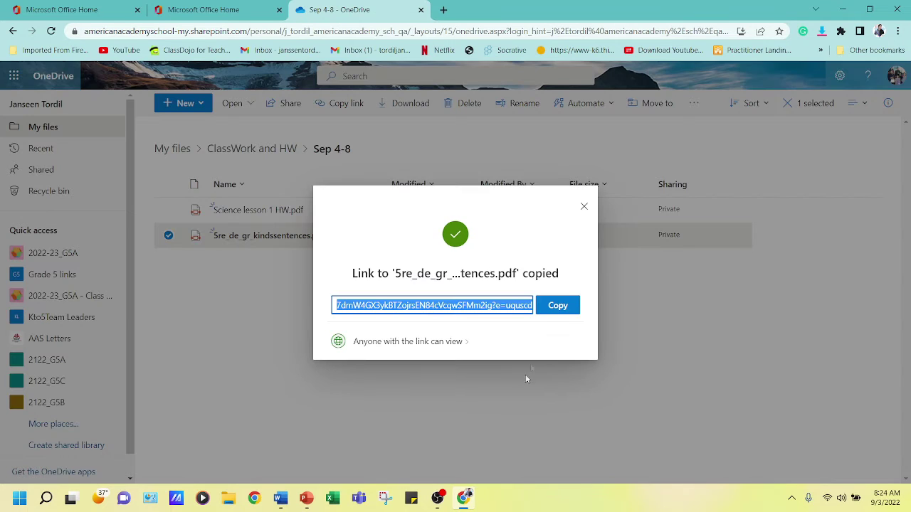
{"action": "left_click", "coordinate": [555, 310]}
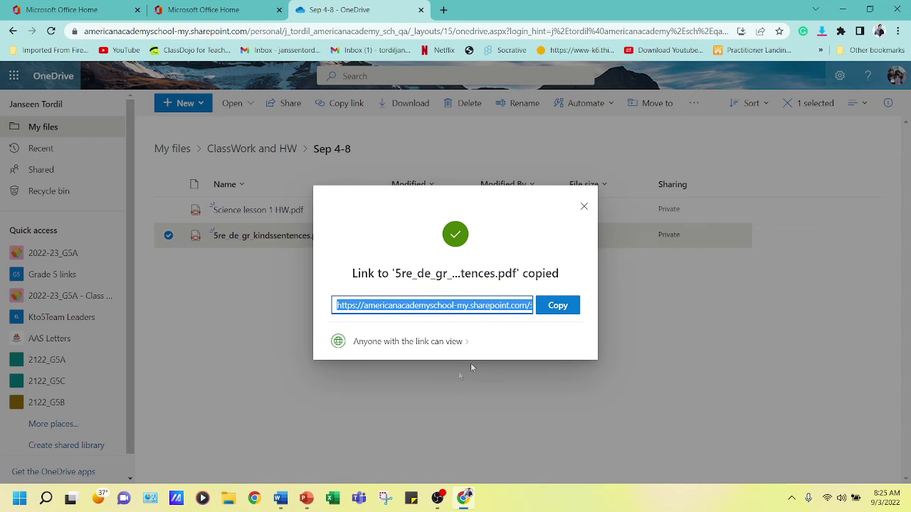
{"action": "mouse_move", "coordinate": [279, 504]}
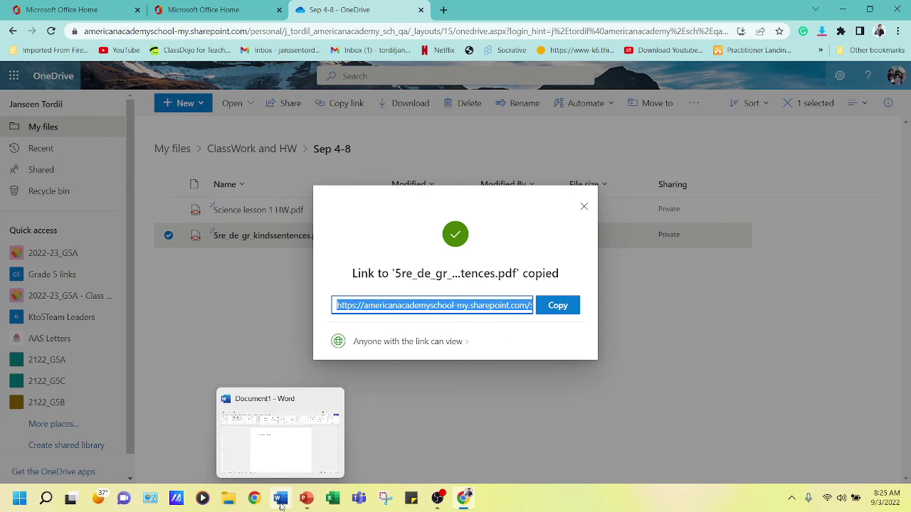
{"action": "left_click", "coordinate": [279, 504]}
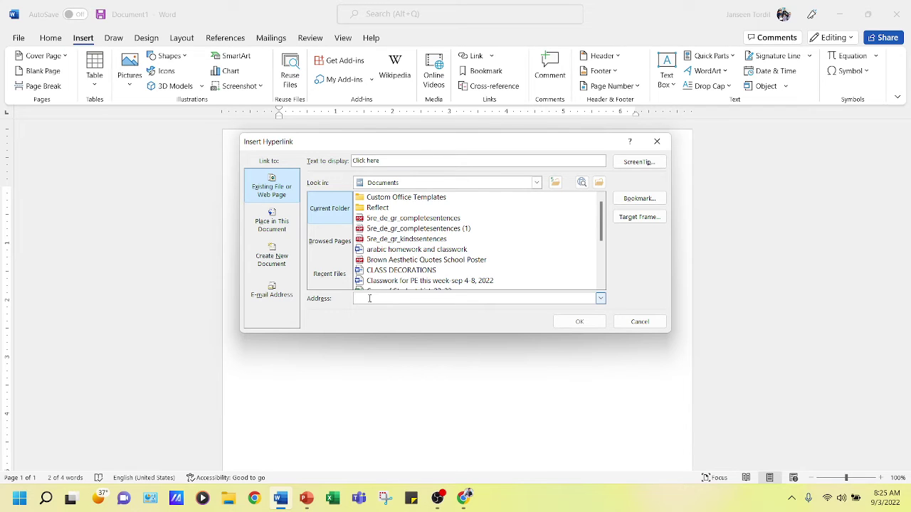
Paste the copied OneDrive PDF link as the Click here address, confirm it, and start a new line.
{"action": "key", "text": "ctrl+v"}
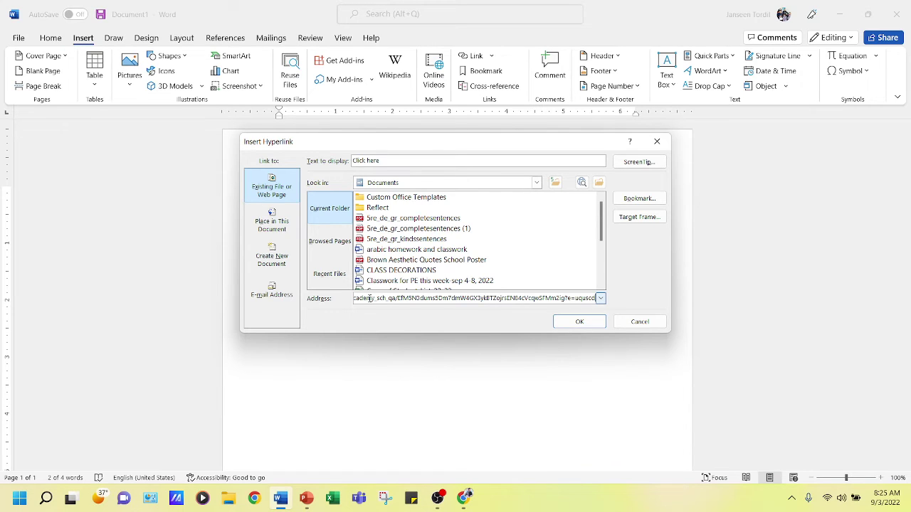
{"action": "left_click", "coordinate": [577, 323]}
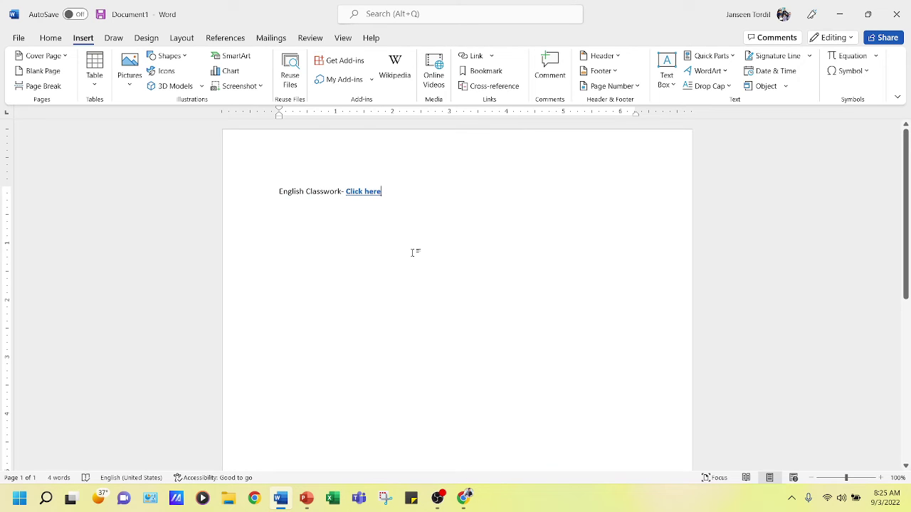
{"action": "key", "text": "Return"}
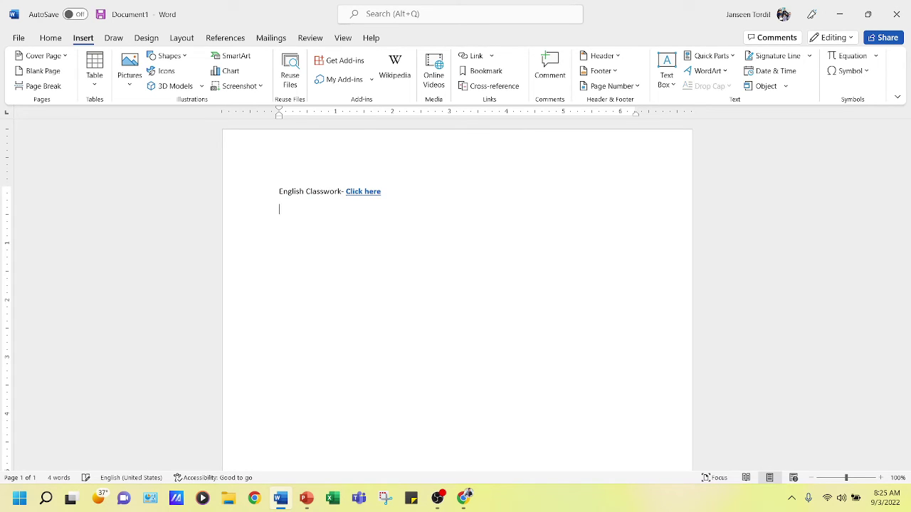
Type 'Science Homework- Click here' and open Insert Hyperlink for its 'Click here'.
{"action": "type", "text": "Science Homework"}
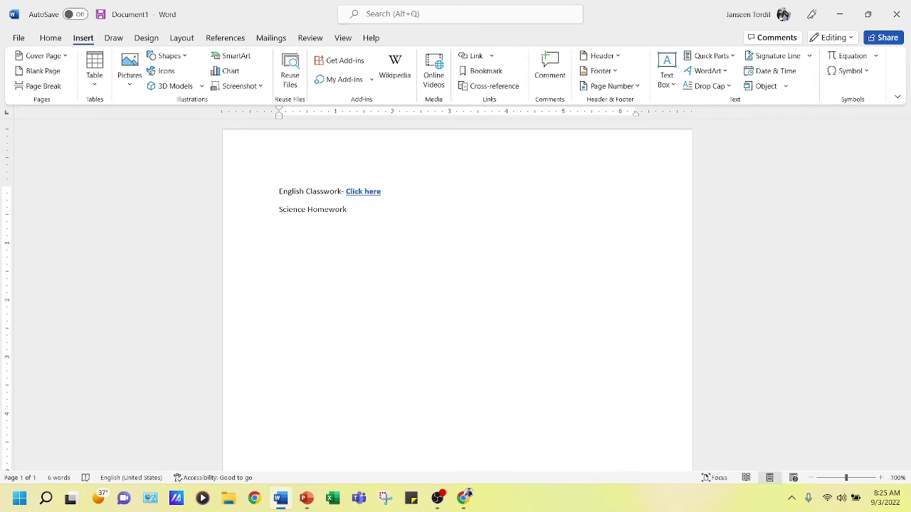
{"action": "type", "text": "- Click here"}
{"action": "left_click_drag", "start_coordinate": [386, 211], "coordinate": [350, 210]}
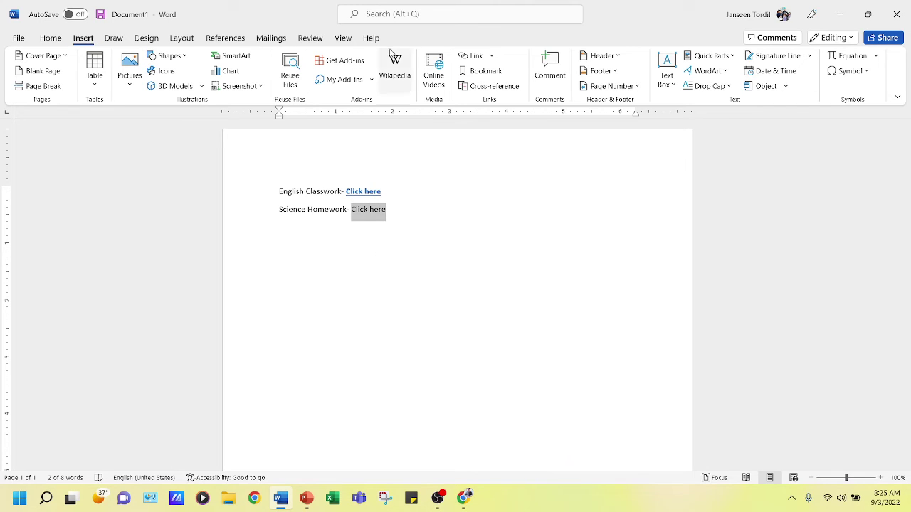
{"action": "right_click", "coordinate": [370, 212]}
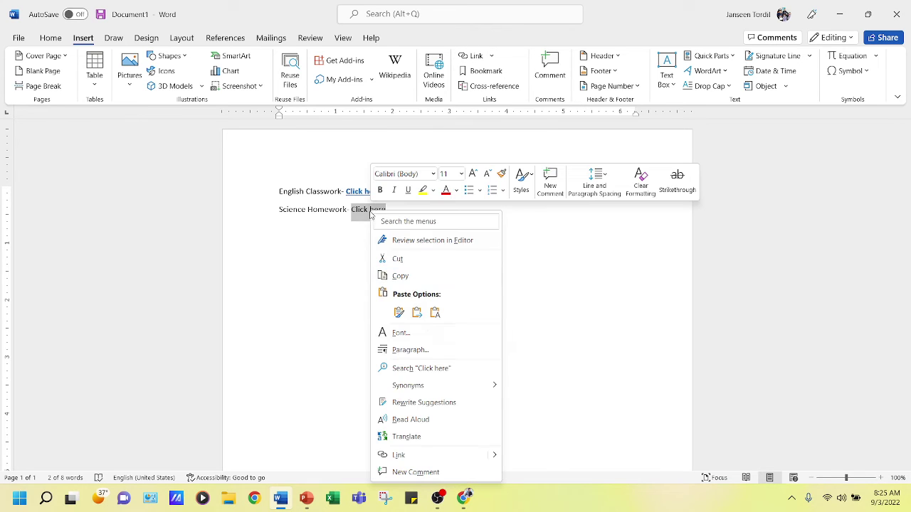
{"action": "left_click", "coordinate": [416, 457]}
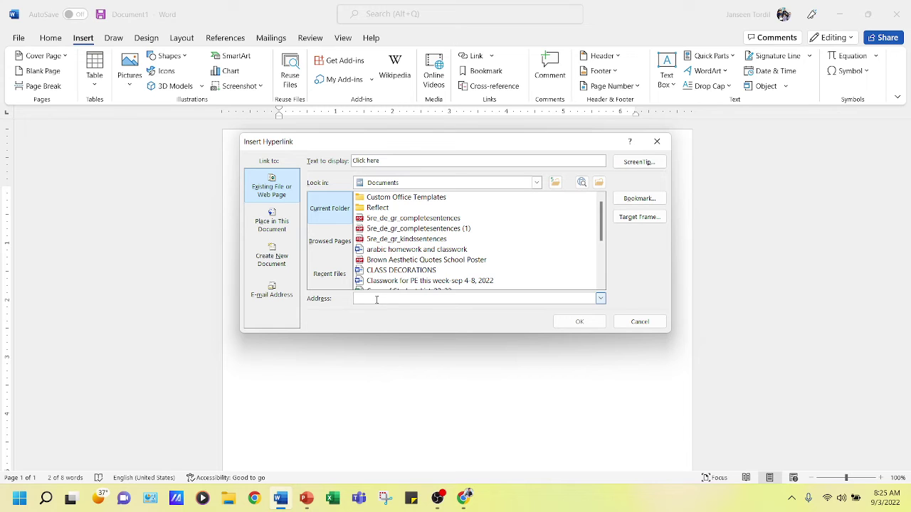
{"action": "left_click", "coordinate": [464, 498]}
Change Science lesson 1 HW.pdf's sharing link from Can edit to Can view and copy it.
{"action": "left_click", "coordinate": [584, 206]}
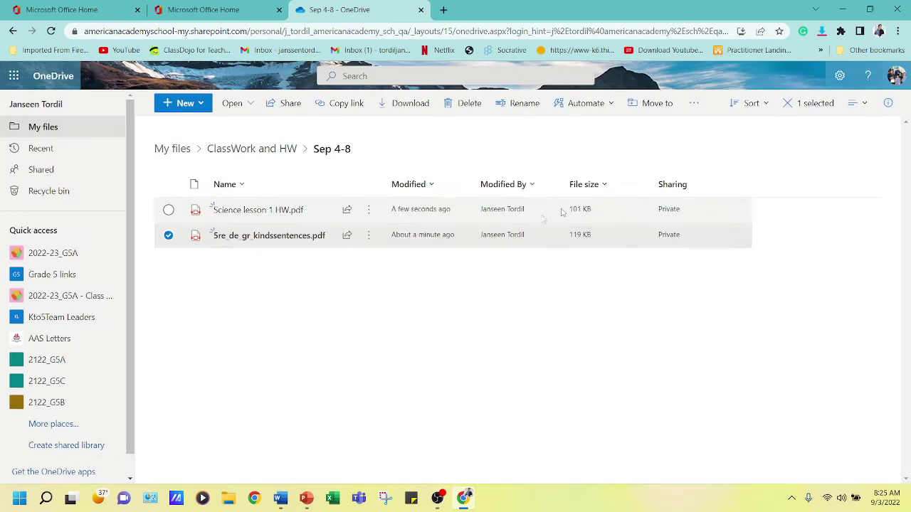
{"action": "left_click", "coordinate": [369, 210]}
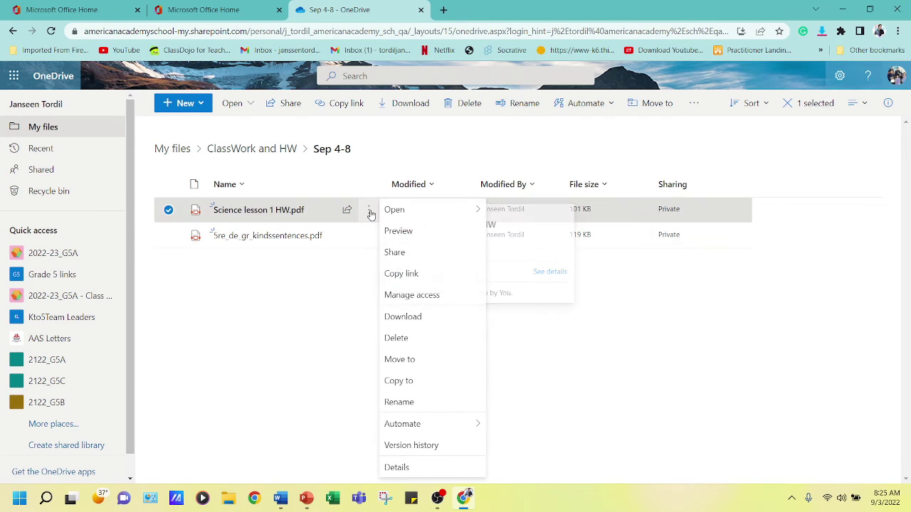
{"action": "left_click", "coordinate": [401, 274]}
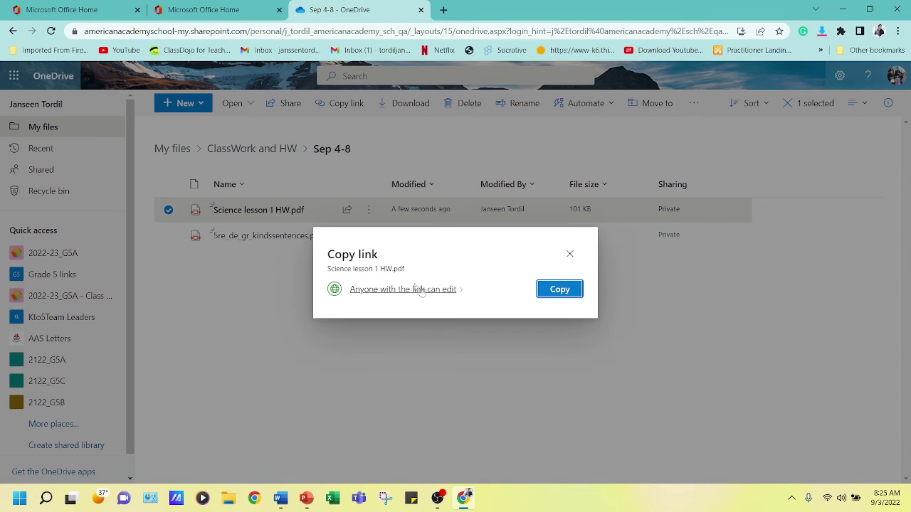
{"action": "left_click", "coordinate": [463, 294]}
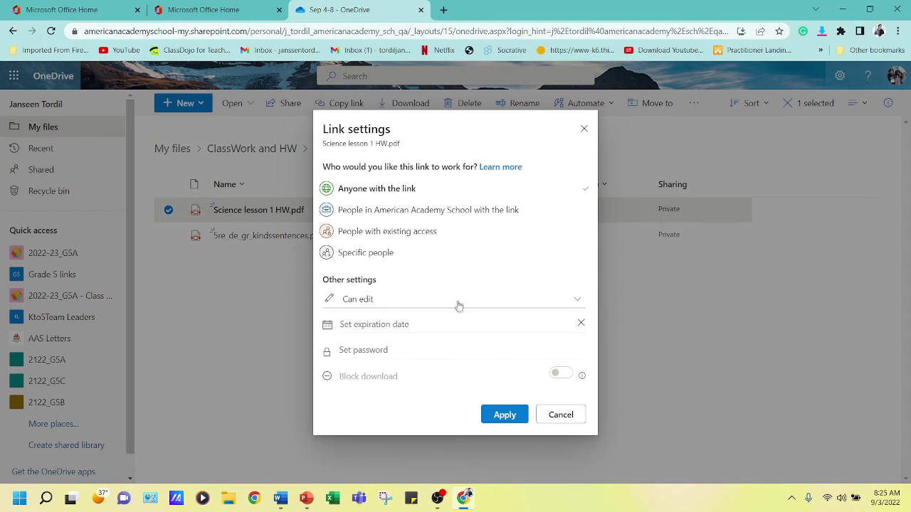
{"action": "left_click", "coordinate": [459, 306]}
{"action": "left_click", "coordinate": [420, 359]}
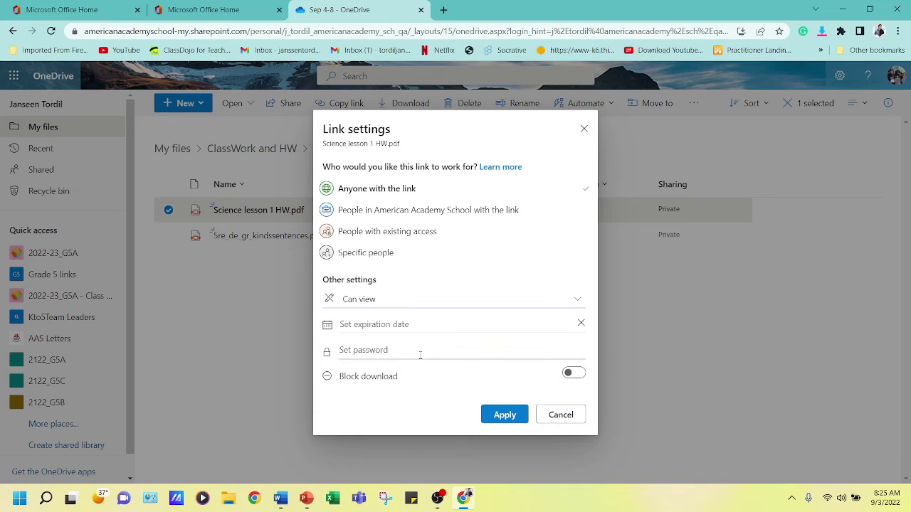
{"action": "left_click", "coordinate": [502, 415]}
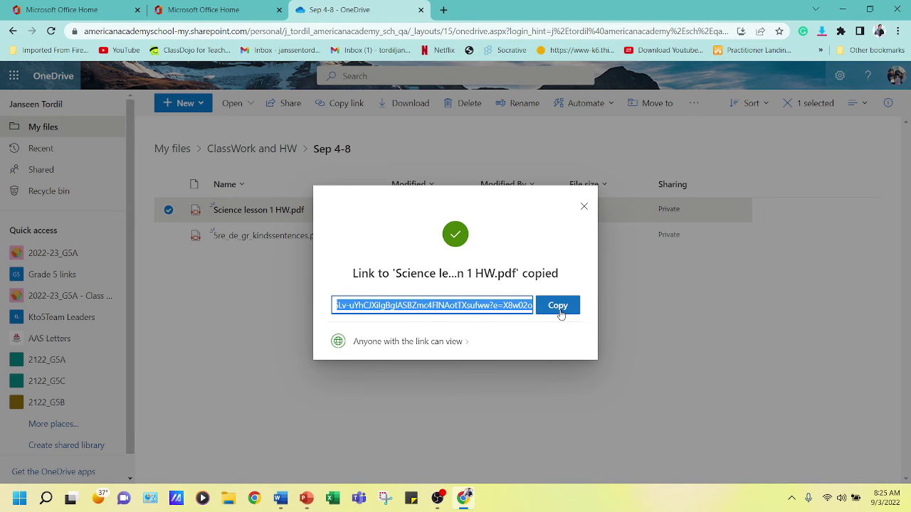
{"action": "left_click", "coordinate": [561, 314]}
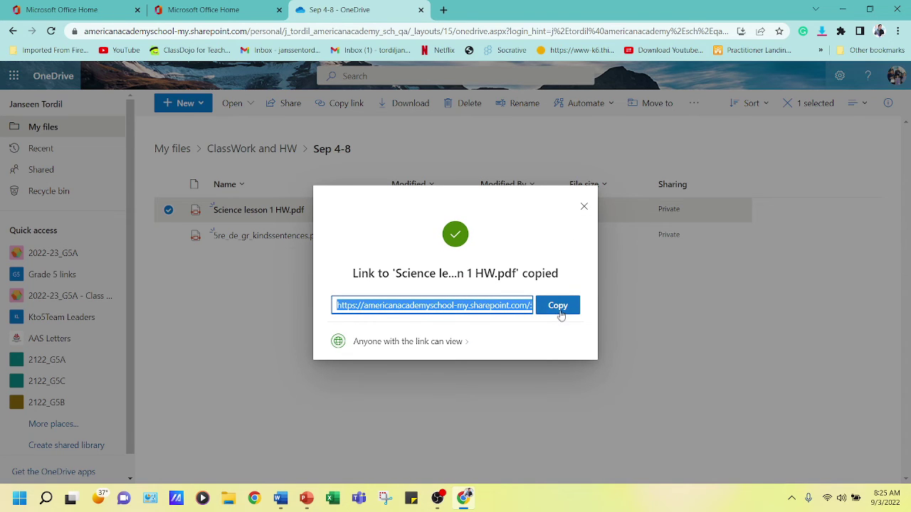
{"action": "left_click", "coordinate": [281, 502]}
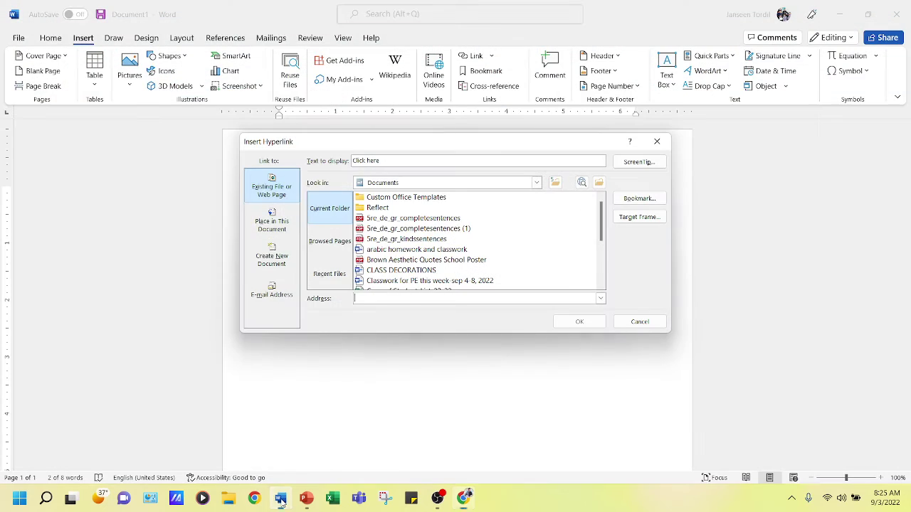
Paste the science PDF link into the Address field and confirm the hyperlink.
{"action": "left_click", "coordinate": [376, 297]}
{"action": "key", "text": "ctrl+v"}
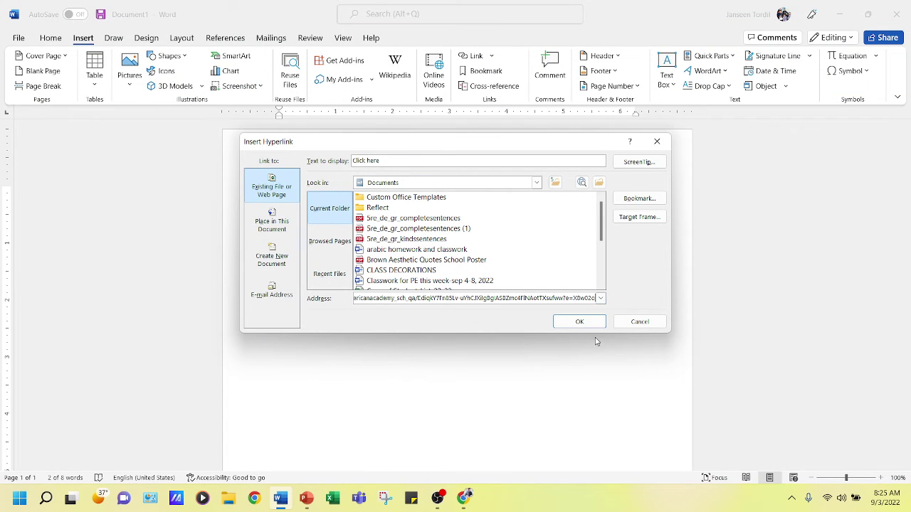
{"action": "left_click", "coordinate": [579, 322]}
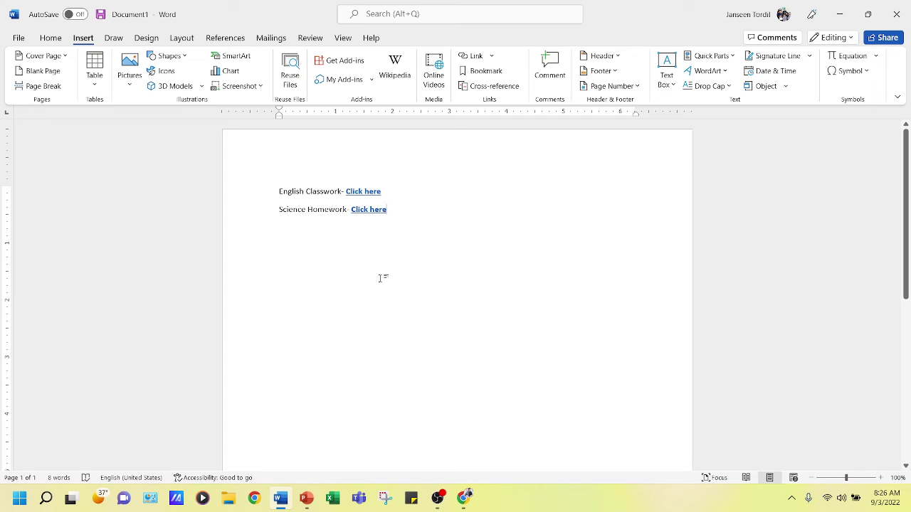
Test the English Classwork and Science Homework links by opening each PDF.
{"action": "left_click", "coordinate": [365, 194], "text": "ctrl"}
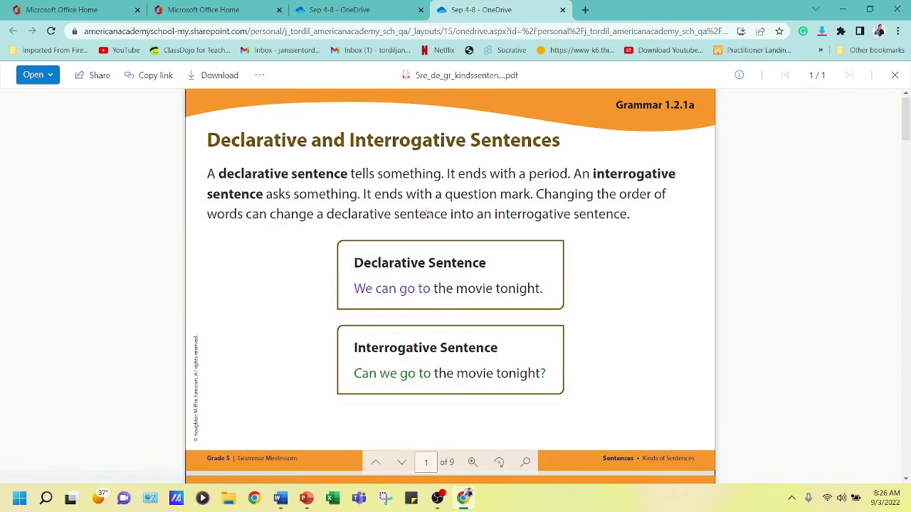
{"action": "scroll", "coordinate": [362, 196], "scroll_direction": "down", "scroll_amount": 4}
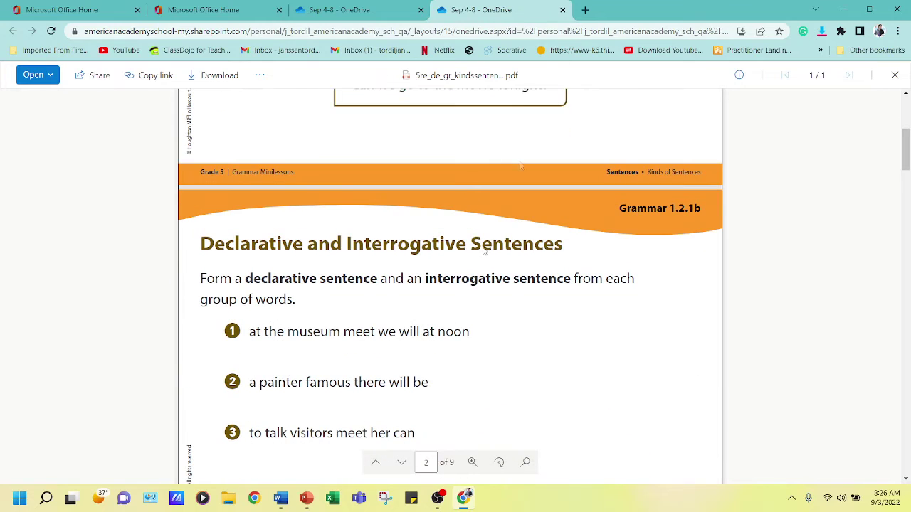
{"action": "left_click", "coordinate": [281, 498]}
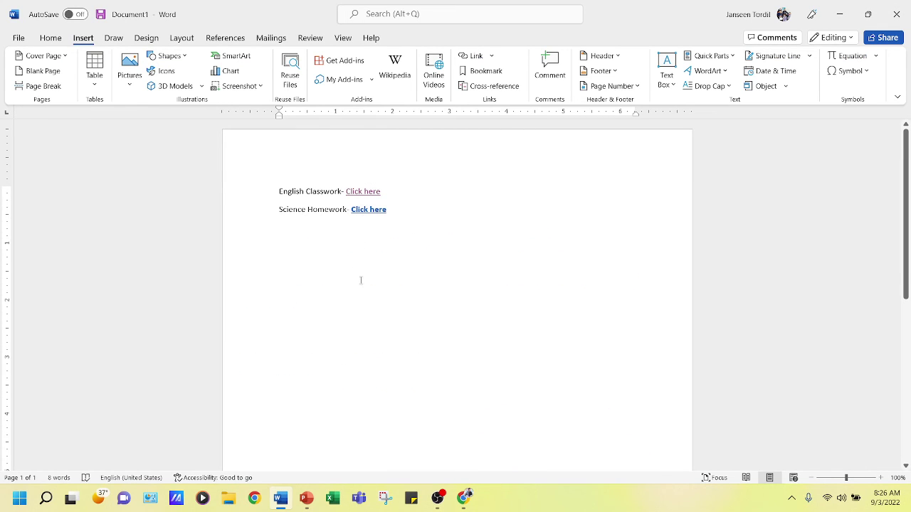
{"action": "left_click", "coordinate": [373, 212], "text": "ctrl"}
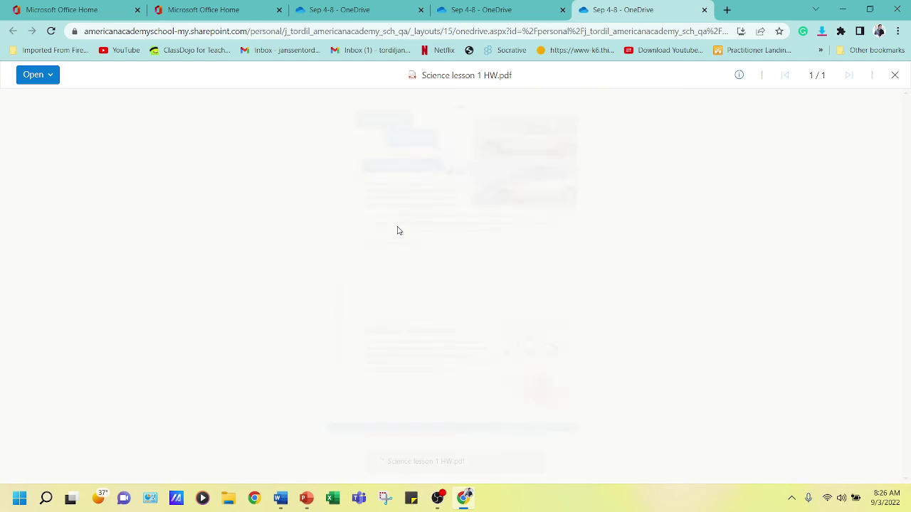
Close the PDF tabs and browser, then cancel closing Word to keep the document open.
{"action": "left_click", "coordinate": [704, 10]}
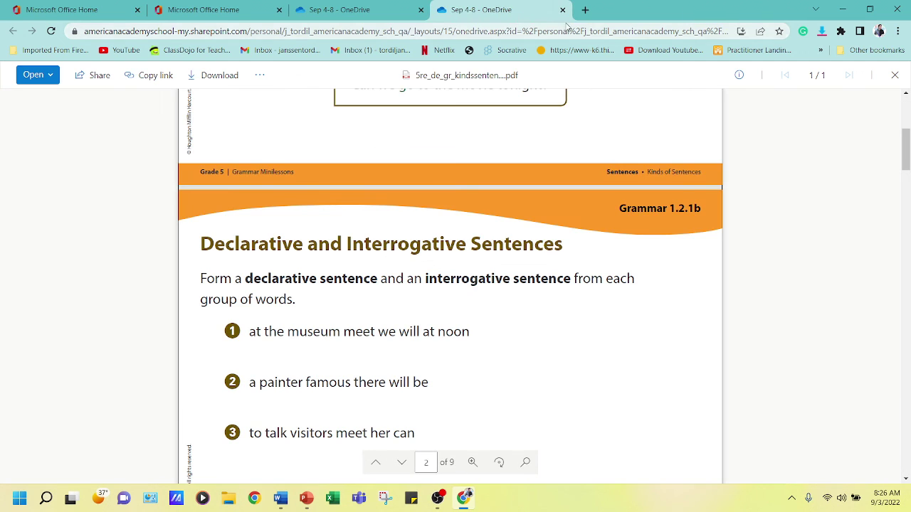
{"action": "left_click", "coordinate": [562, 9]}
{"action": "left_click", "coordinate": [584, 207]}
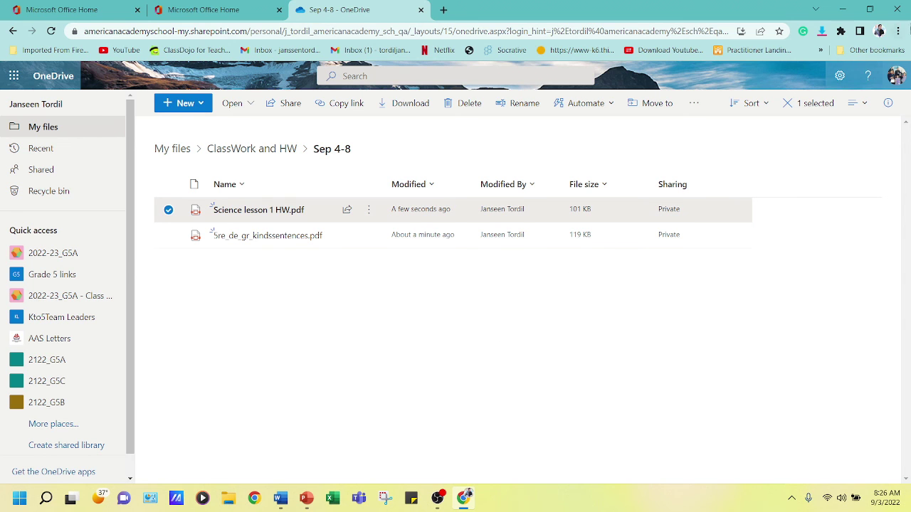
{"action": "left_click", "coordinate": [897, 9]}
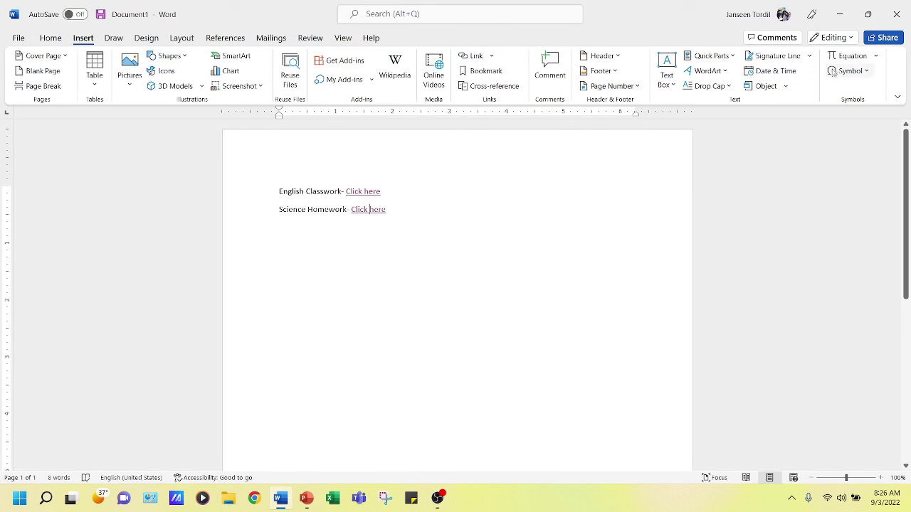
{"action": "left_click", "coordinate": [898, 16]}
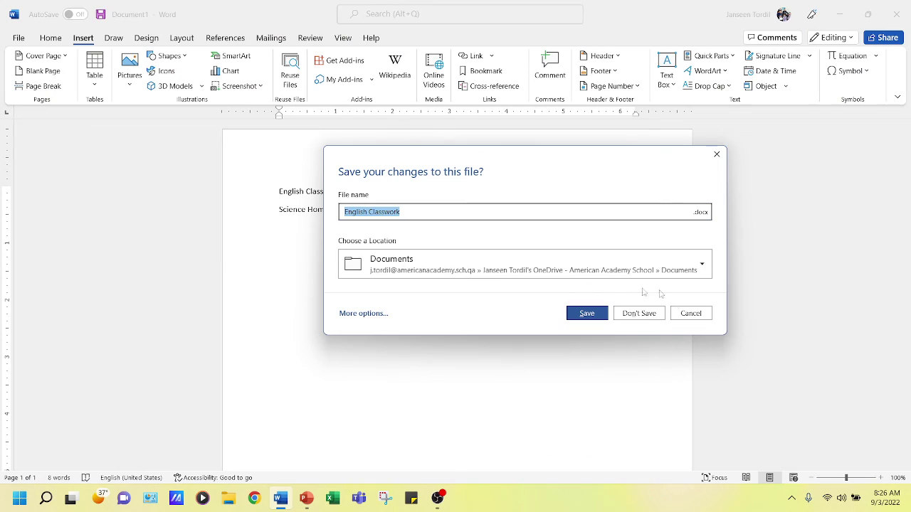
{"action": "left_click", "coordinate": [702, 314]}
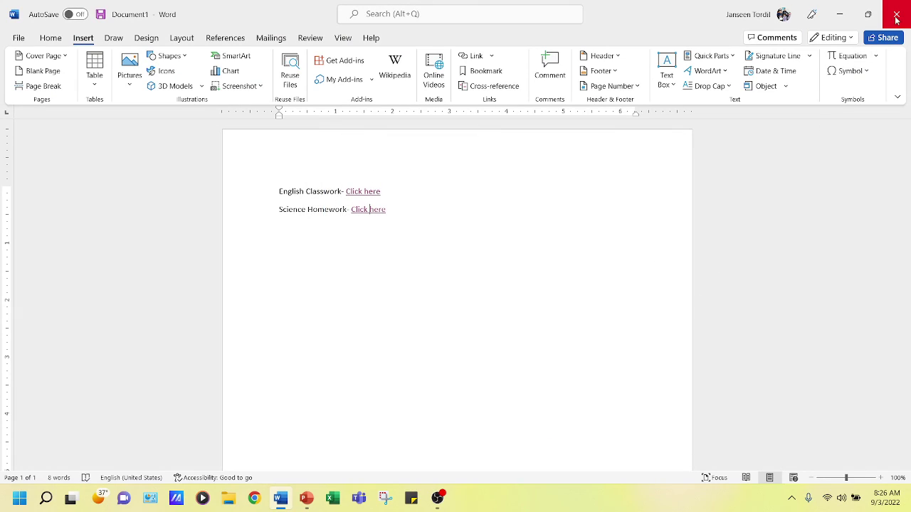